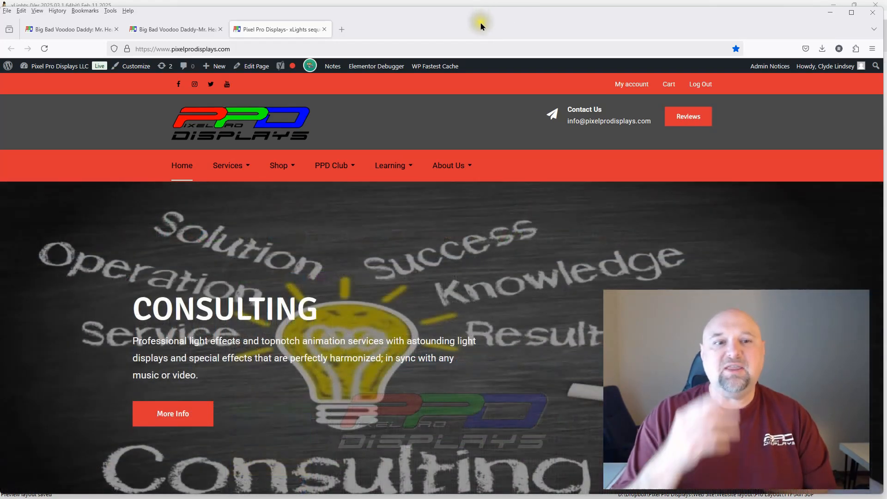
- Open the Christmas Tree Sequences category in the Pixel Pro Displays shop
mouse_move(342, 171)
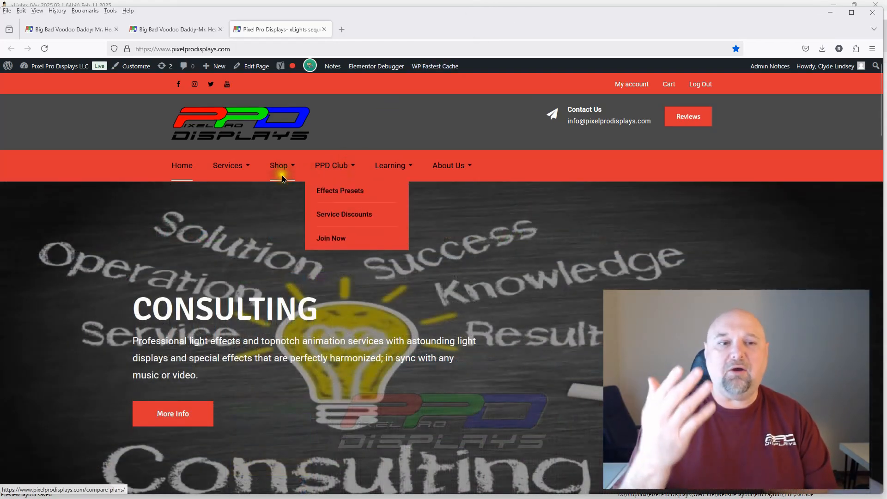
mouse_move(278, 169)
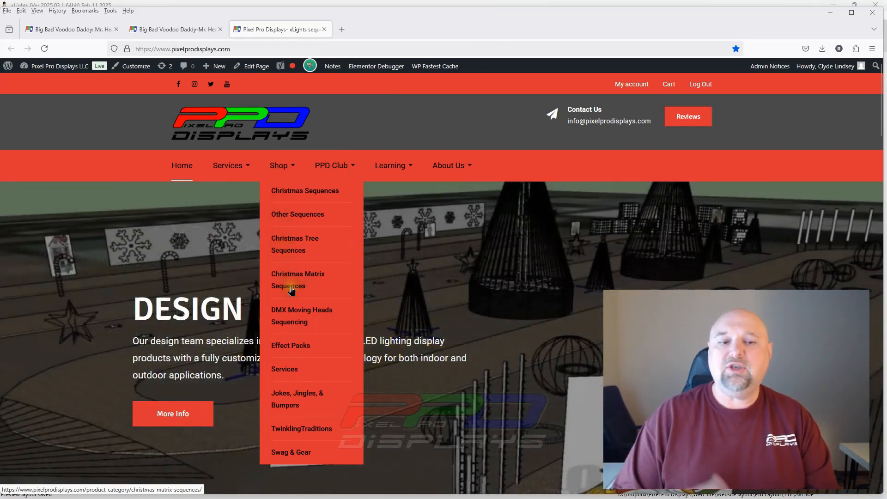
click(290, 246)
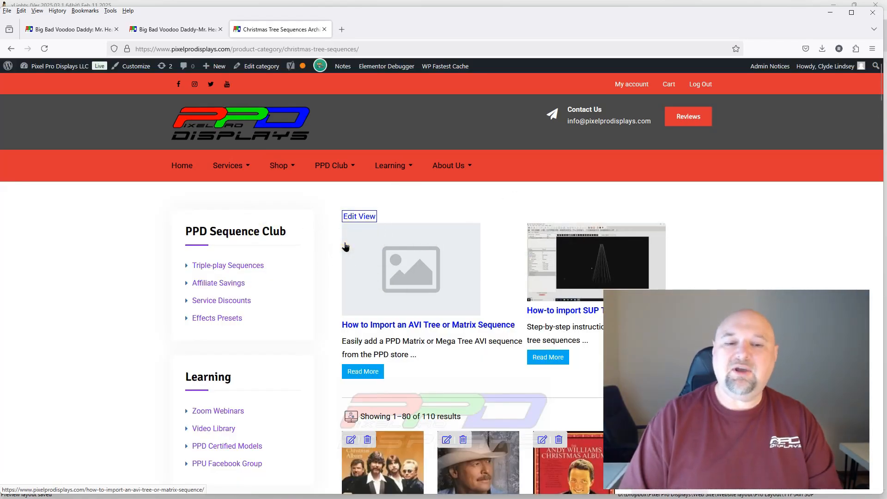
click(363, 252)
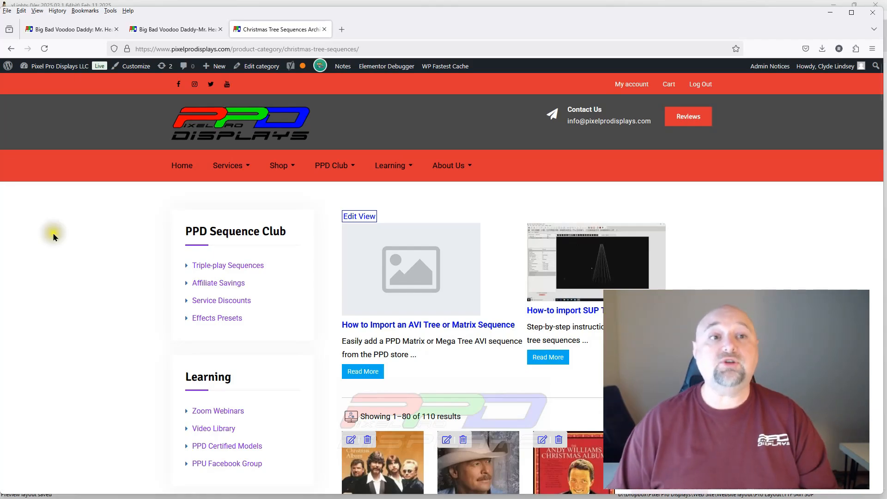
- Review the Big Bad Voodoo Daddy-Mr. Heatmiser Tree product page and highlight the file format line in its description
click(162, 38)
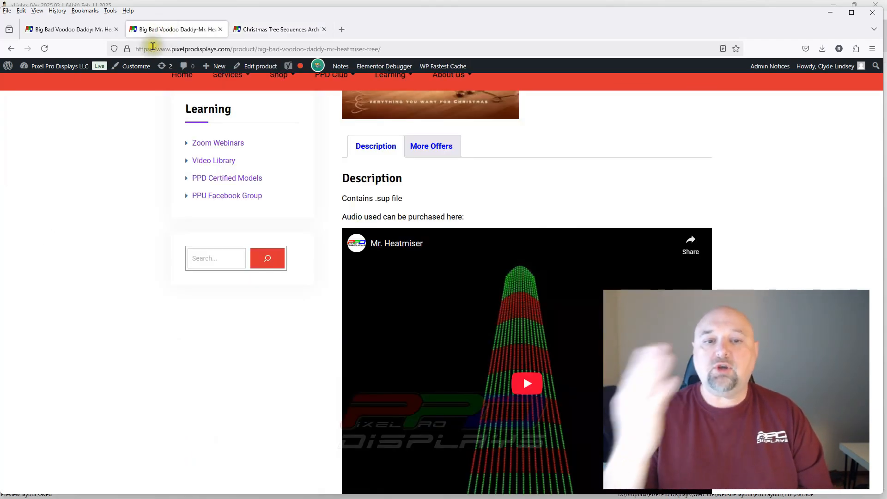
scroll(434, 236, up, 2)
scroll(433, 237, up, 1)
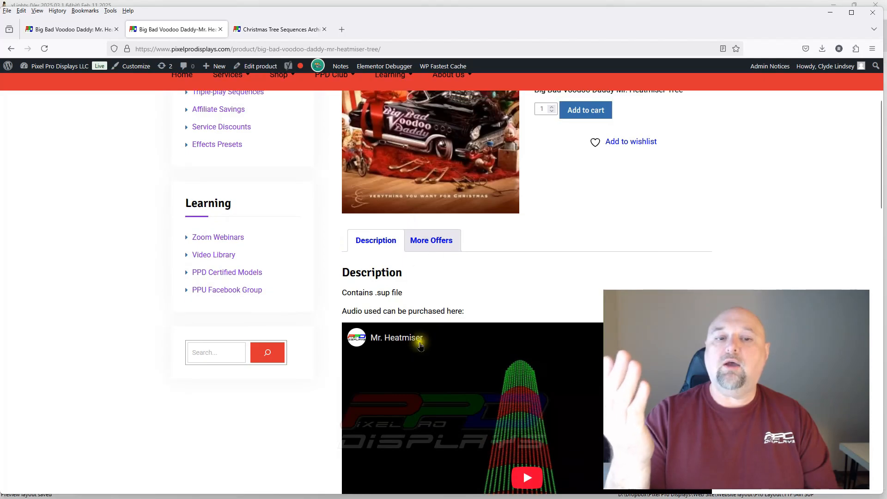
scroll(443, 254, up, 5)
scroll(442, 255, down, 2)
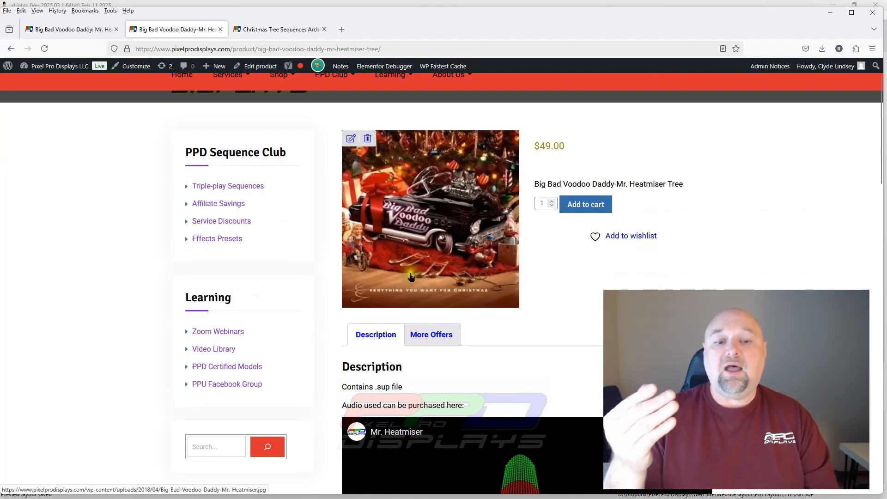
scroll(409, 273, down, 1)
drag(401, 340, 341, 341)
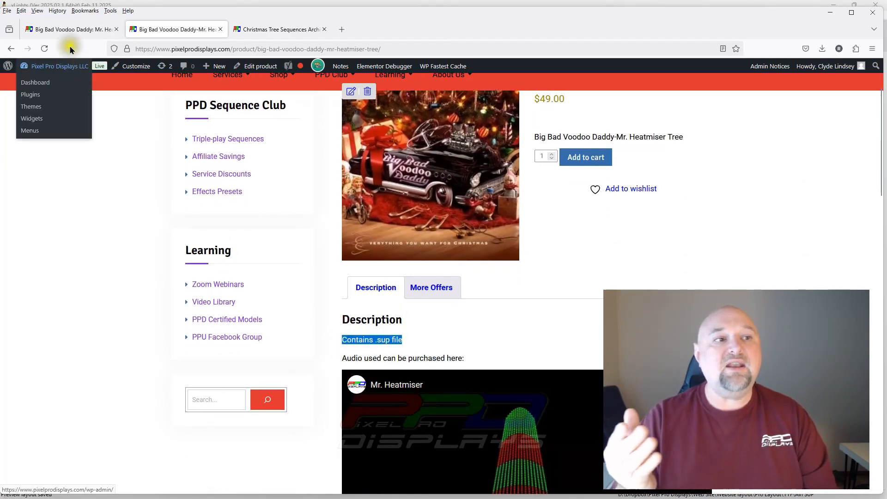
- Review the Big Bad Voodoo Daddy: Mr. Heatmiser matrix product page and highlight the file format line in its description
click(69, 29)
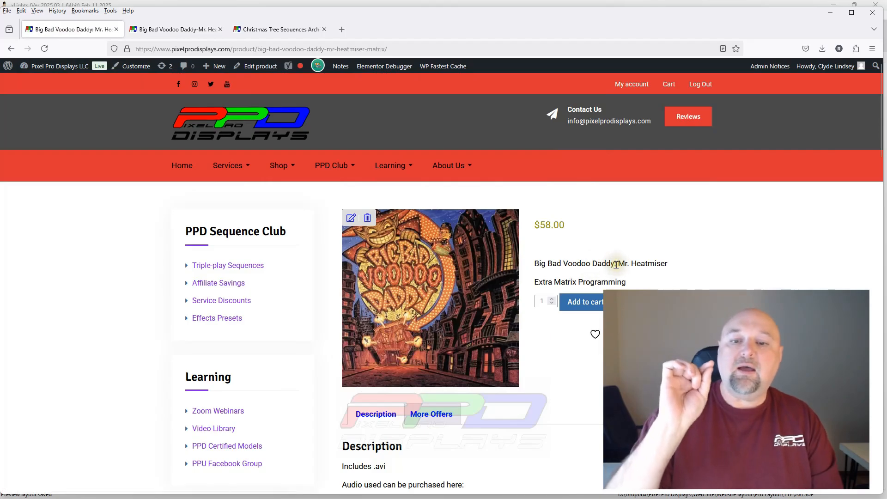
scroll(567, 373, down, 7)
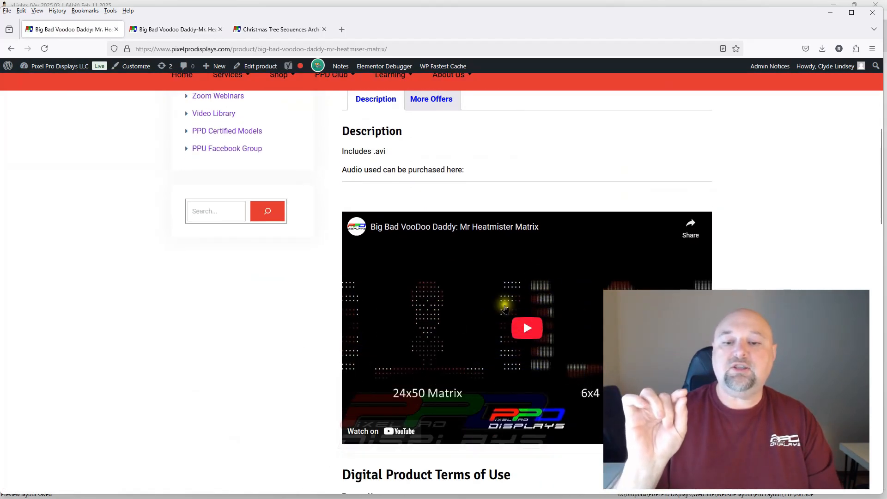
scroll(382, 461, up, 7)
scroll(382, 461, down, 2)
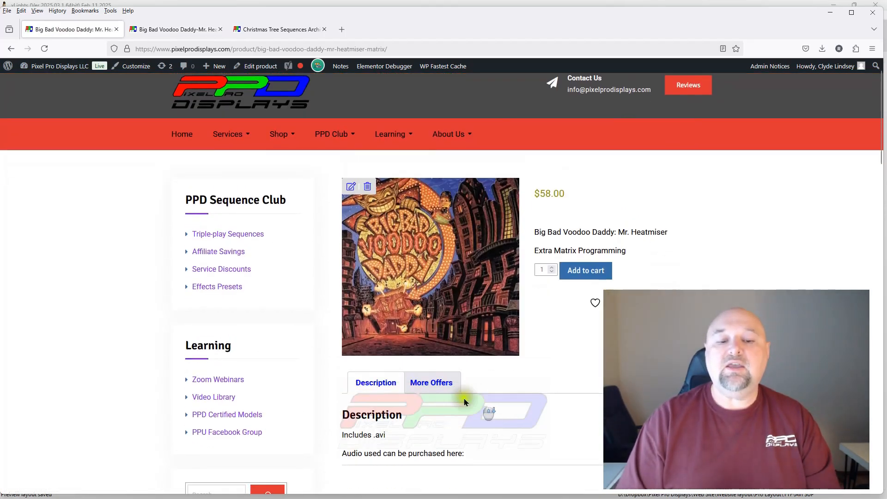
drag(386, 387, 336, 393)
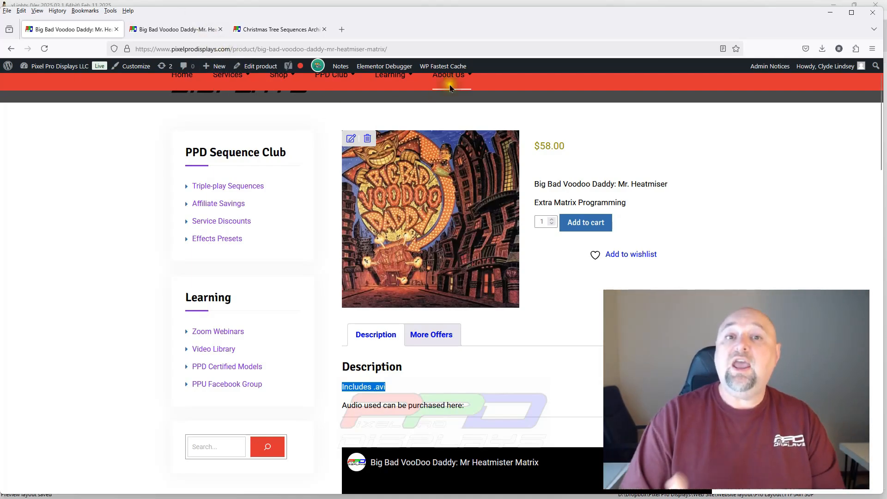
- Examine 16 PIX Mr. Heatmiser.sup and Big Bad Voodoo Daddy-Mr. Heatmiser.avi in the Downloads folder, and move that window out of view
drag(798, 44, 225, 36)
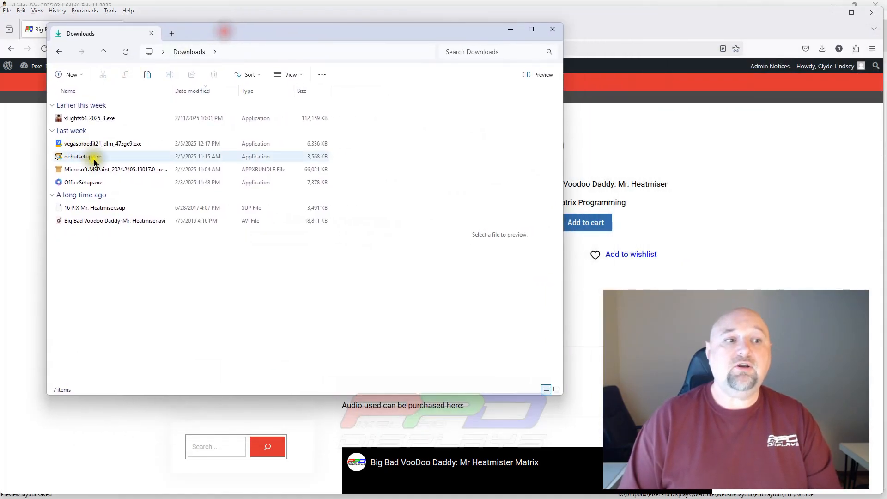
click(78, 209)
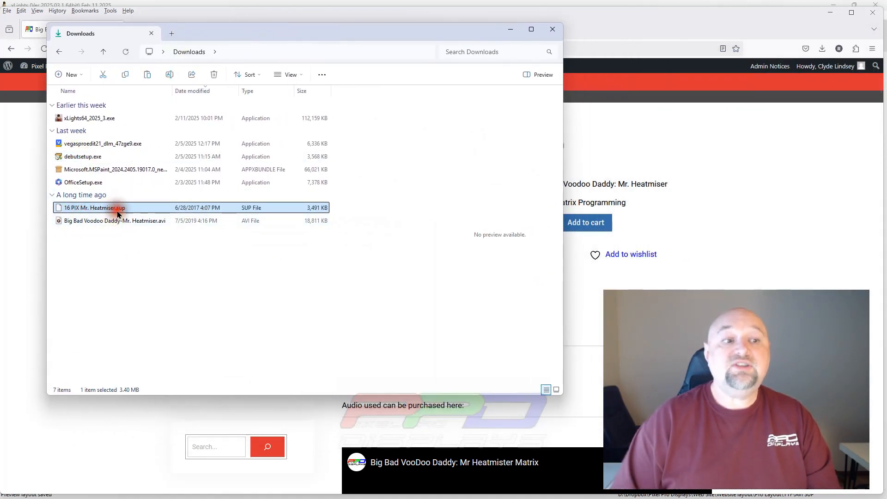
click(150, 218)
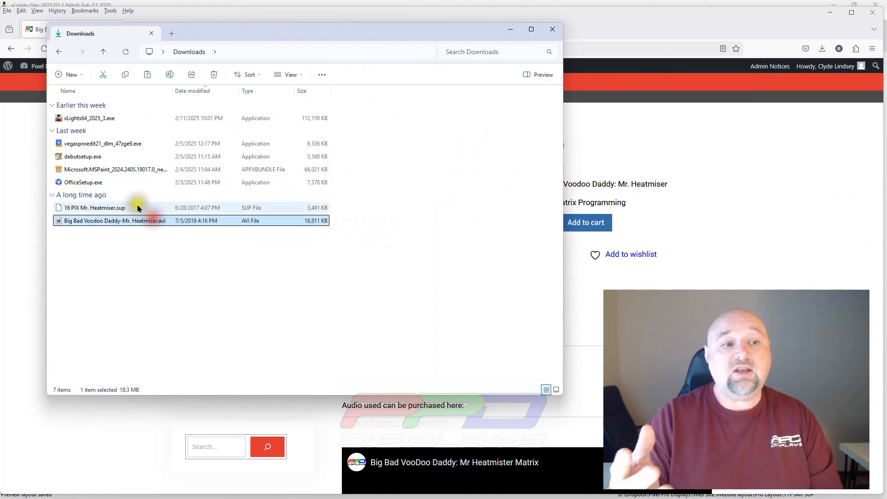
click(138, 209)
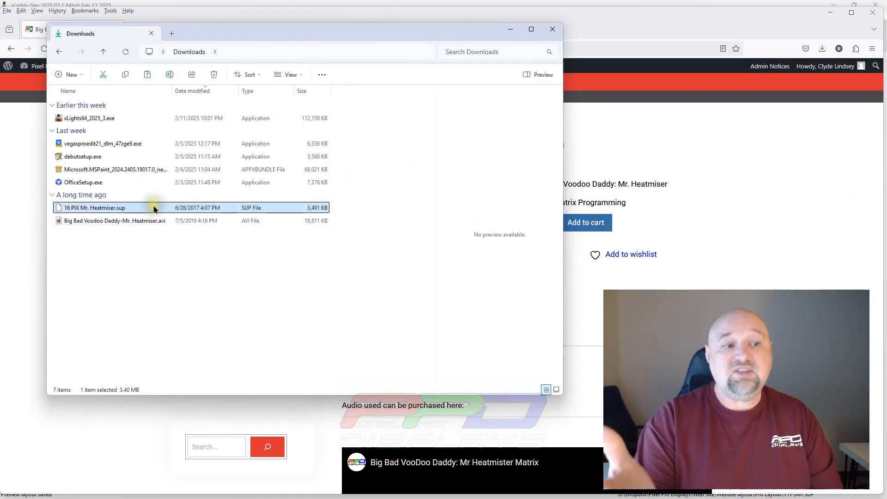
click(149, 222)
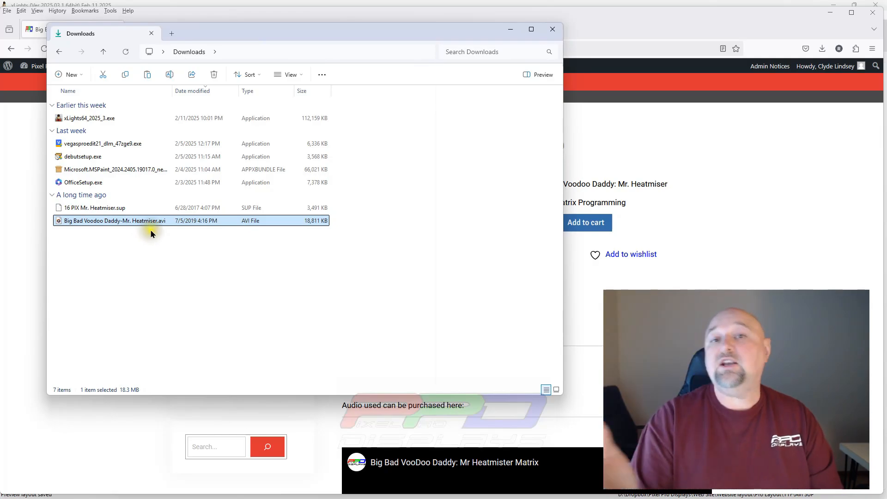
click(355, 37)
drag(355, 37, 886, 88)
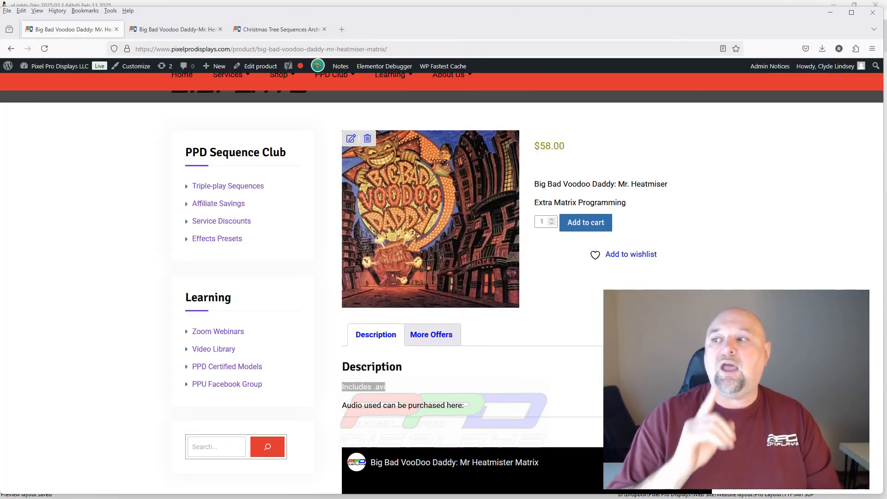
- Sort the AVI SUP show folder by type and create a new folder named Import in it
drag(886, 88, 412, 96)
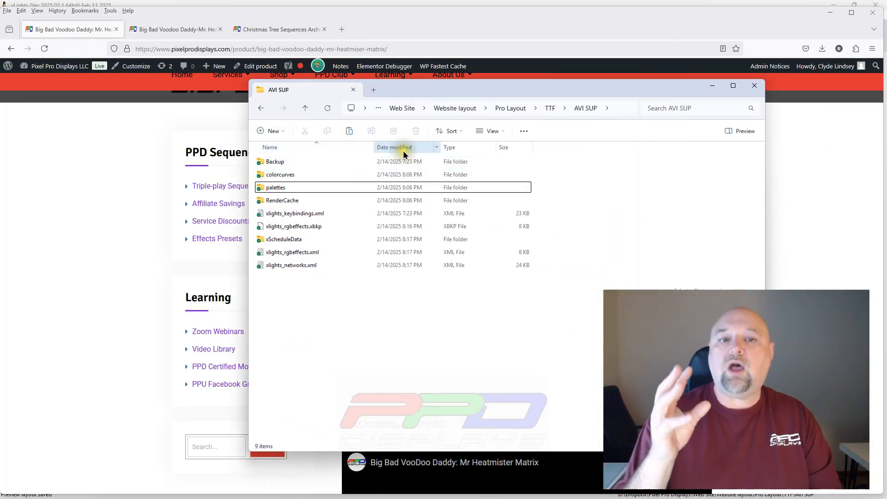
click(452, 147)
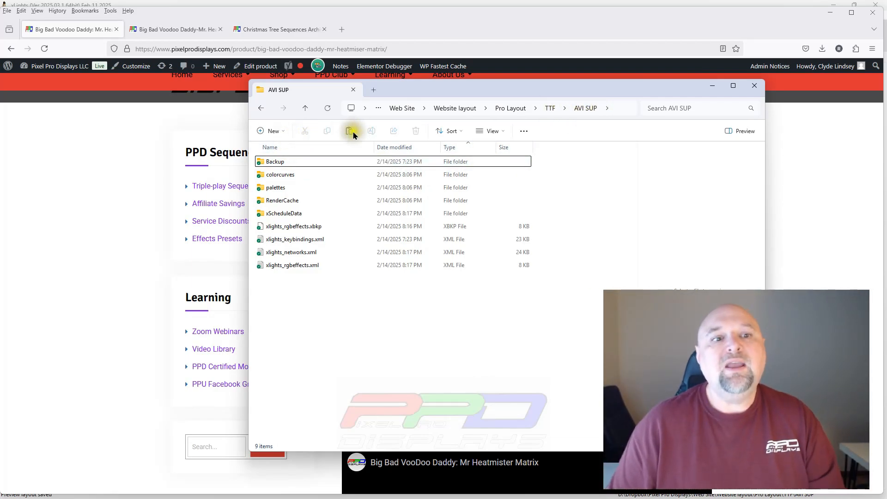
click(262, 132)
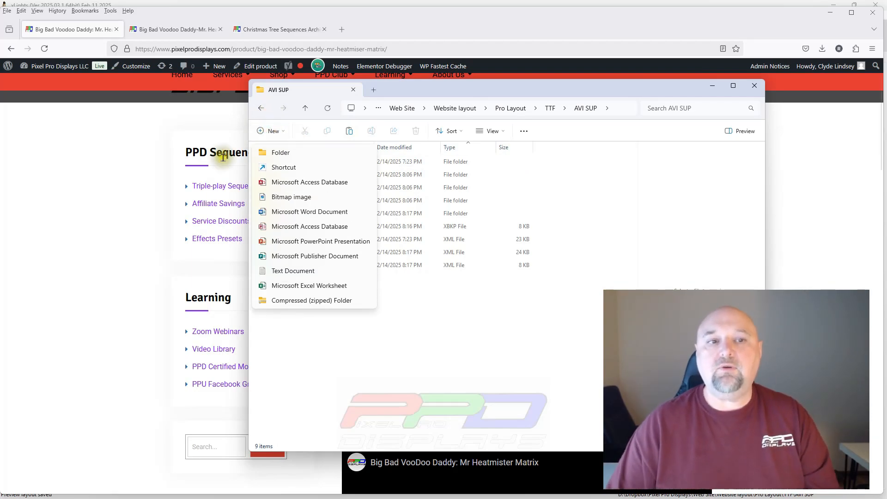
click(278, 153)
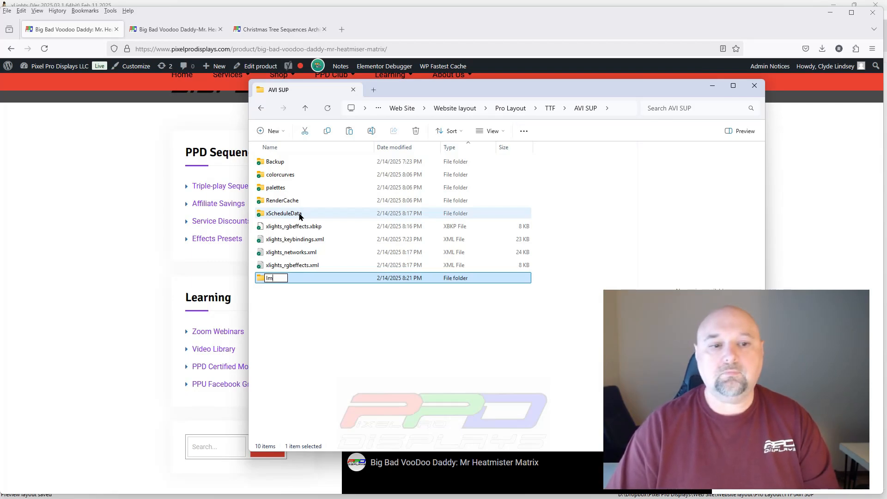
key(Return)
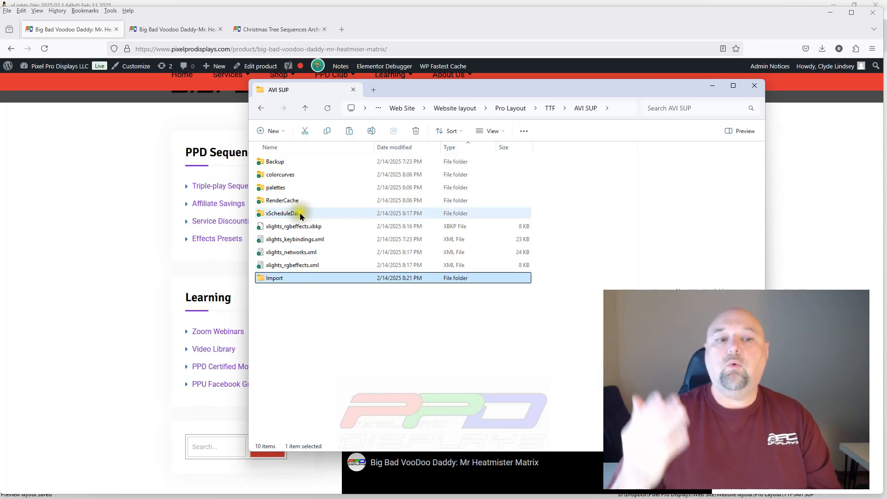
- Put 16 PIX Mr. Heatmiser.sup and Big Bad Voodoo Daddy-Mr. Heatmiser.avi from Downloads into the Import folder
click(372, 278)
double_click(372, 279)
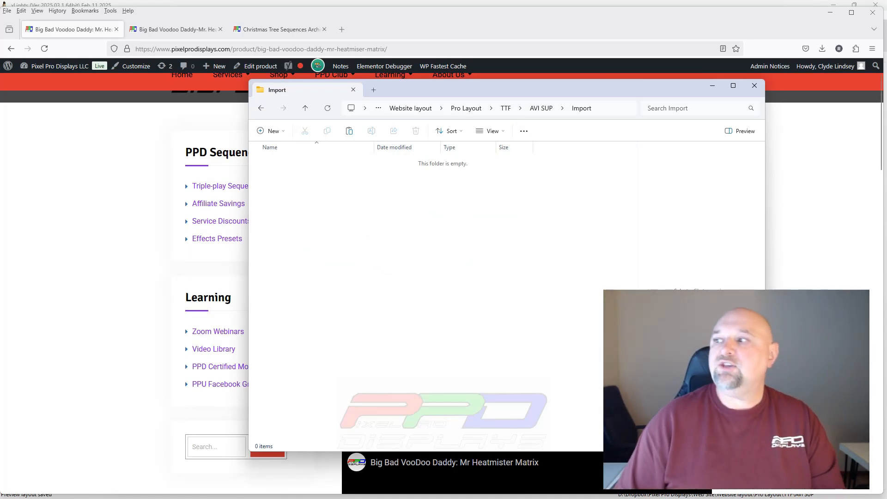
drag(1, 134, 577, 87)
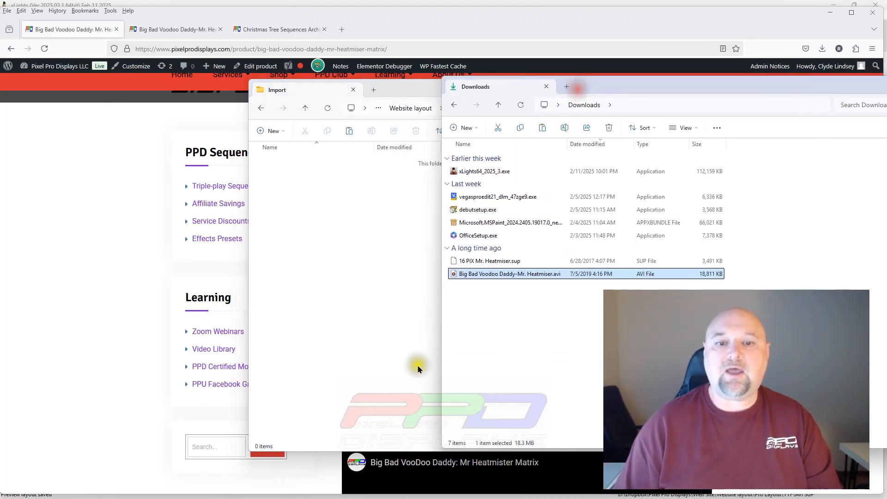
click(483, 261)
shift+click(463, 274)
drag(508, 260, 307, 240)
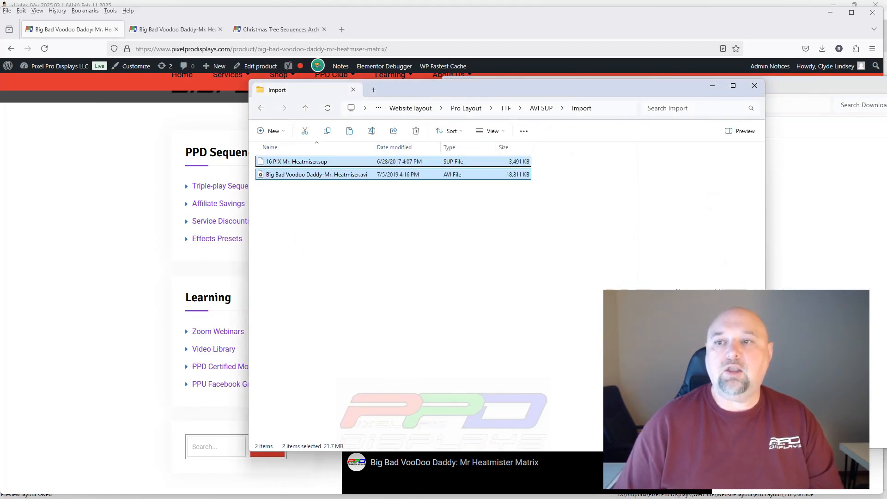
drag(798, 88, 727, 498)
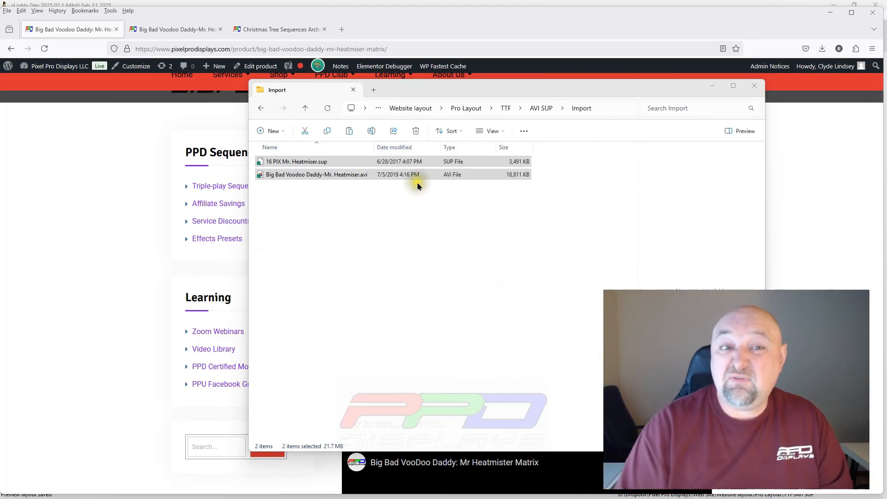
- Create a subfolder named "Tree and Matrix sequences only" inside the Import folder
click(267, 135)
scroll(272, 152, up, 1)
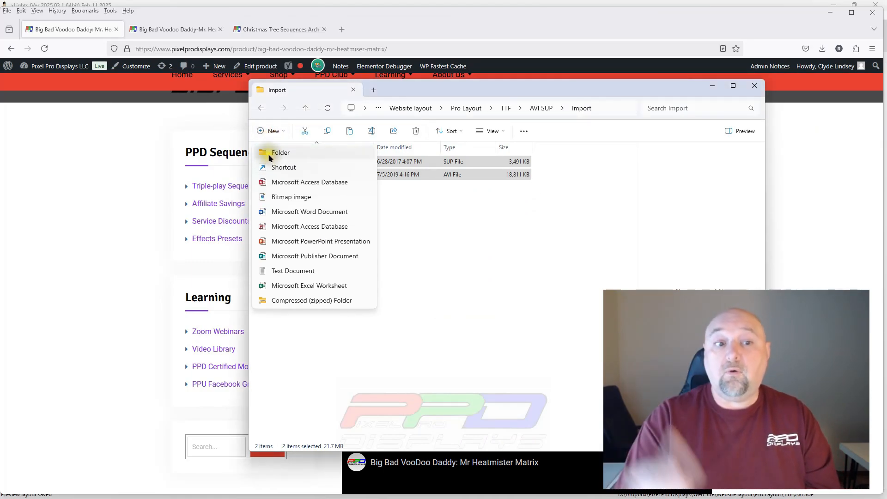
click(273, 150)
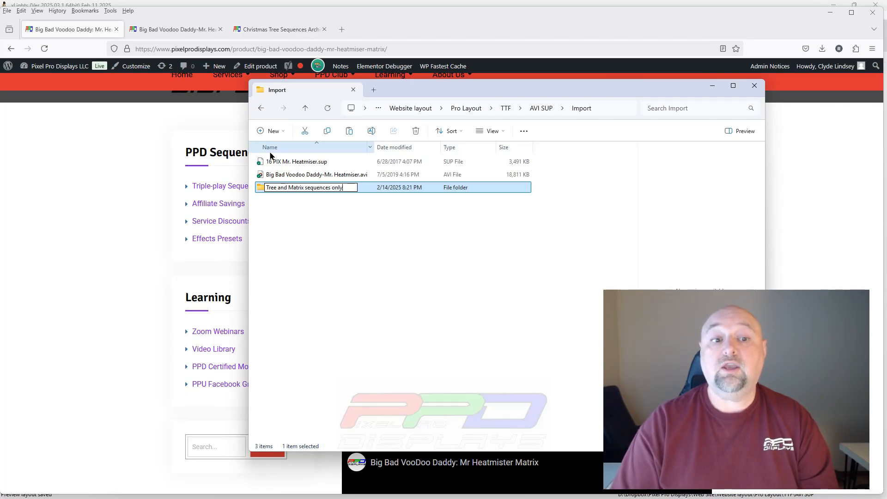
text(y)
key(Return)
- Move the .sup and .avi files into the "Tree and Matrix sequences only" folder and clear the folder window out of view
click(264, 162)
shift+click(264, 177)
drag(257, 174, 314, 186)
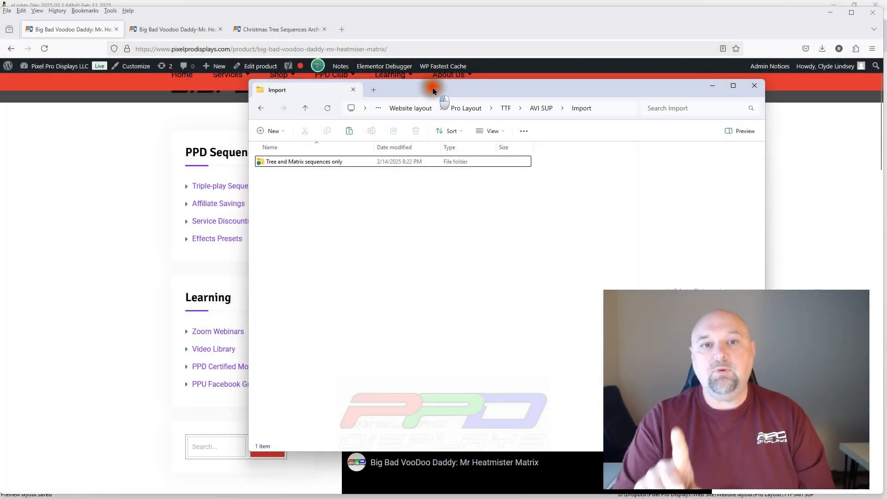
drag(432, 87, 886, 89)
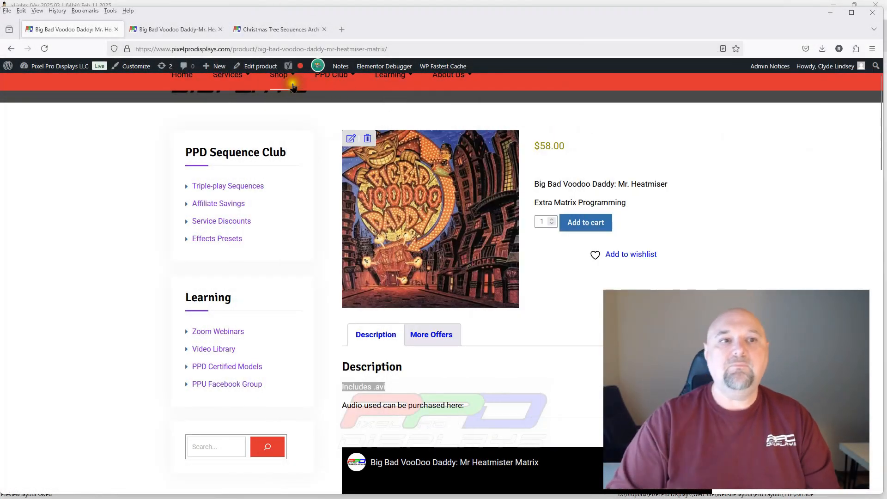
- Switch to xLights and move the Matrix model slightly higher in the layout, beside the tree
drag(746, 12, 886, 15)
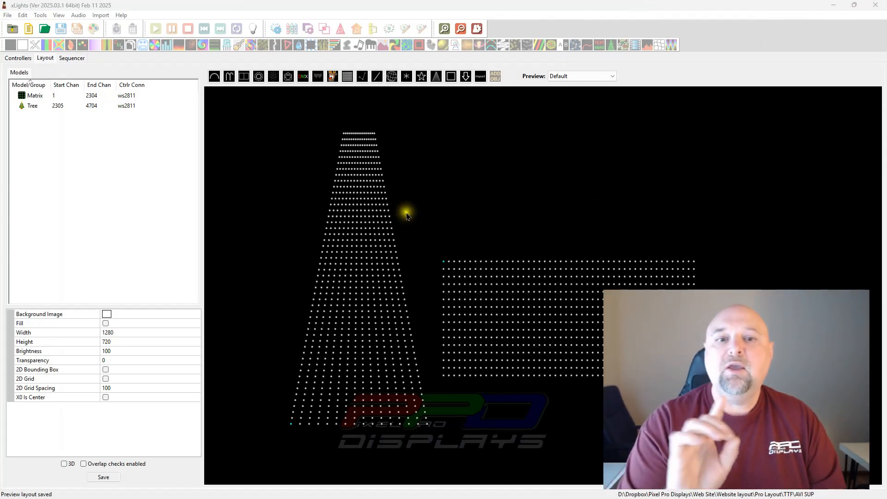
click(446, 316)
drag(526, 320, 527, 288)
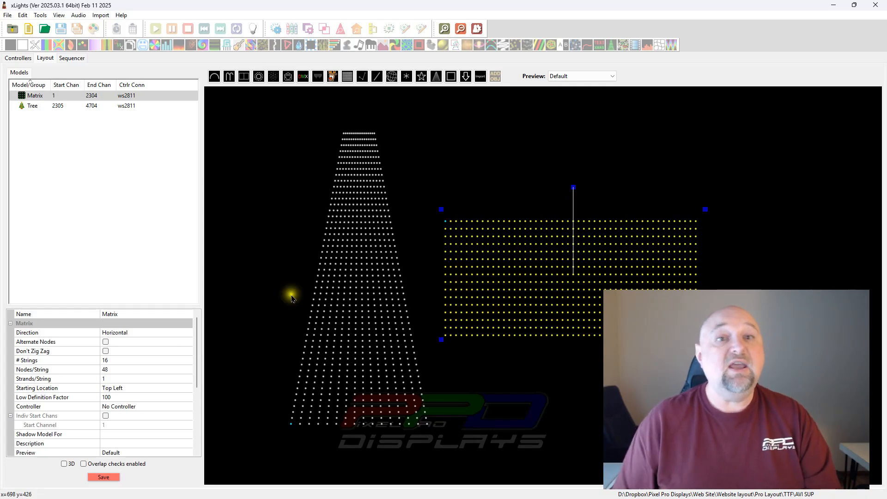
- Start a new musical sequence using Big Bad Voodoo Daddy - Mr Heatmiser.mp3 from the Music folder as its audio
click(28, 30)
click(136, 117)
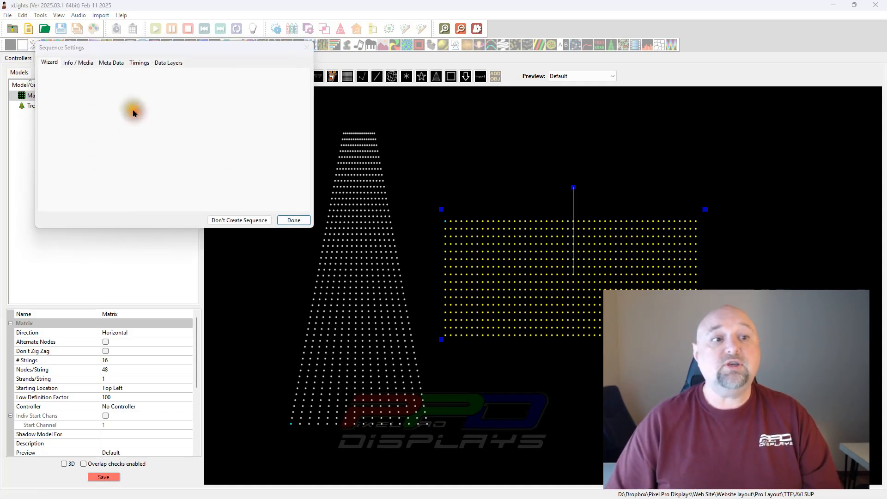
click(60, 326)
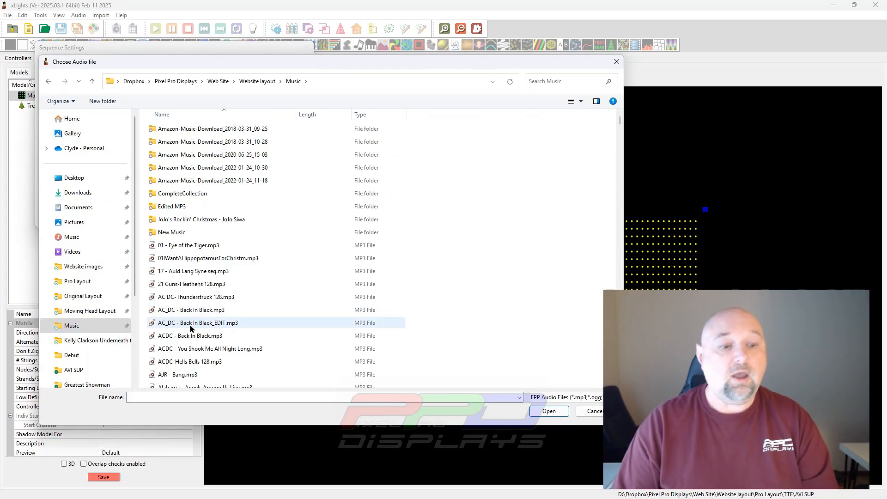
scroll(190, 324, down, 10)
click(192, 295)
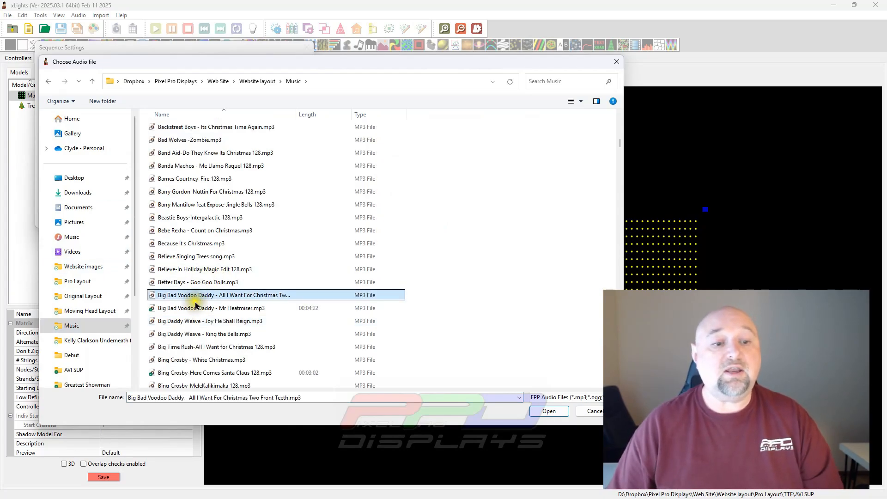
click(193, 309)
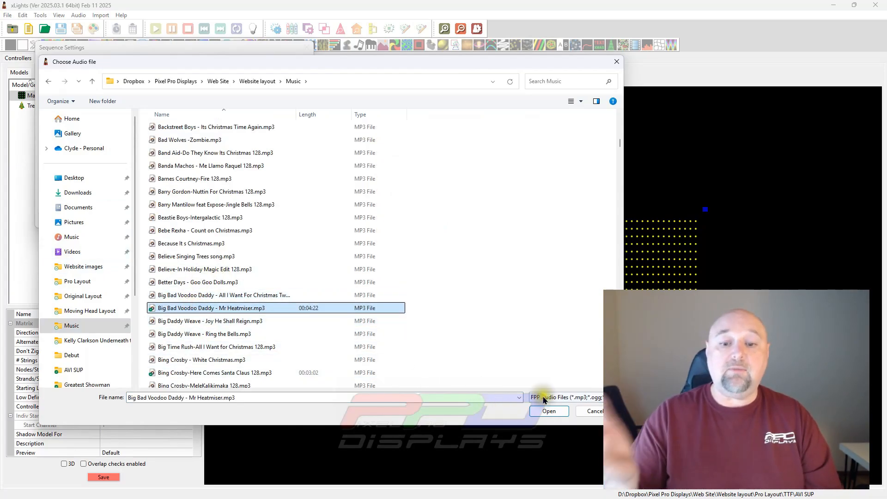
click(544, 408)
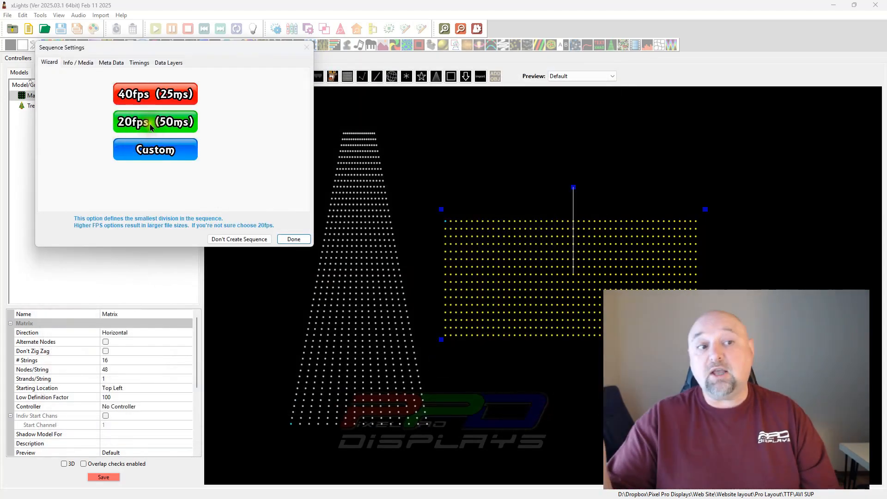
- Finish the sequence setup with 20fps (50ms) timing and all models, and move the shrunken House Preview clear of the timeline
click(150, 124)
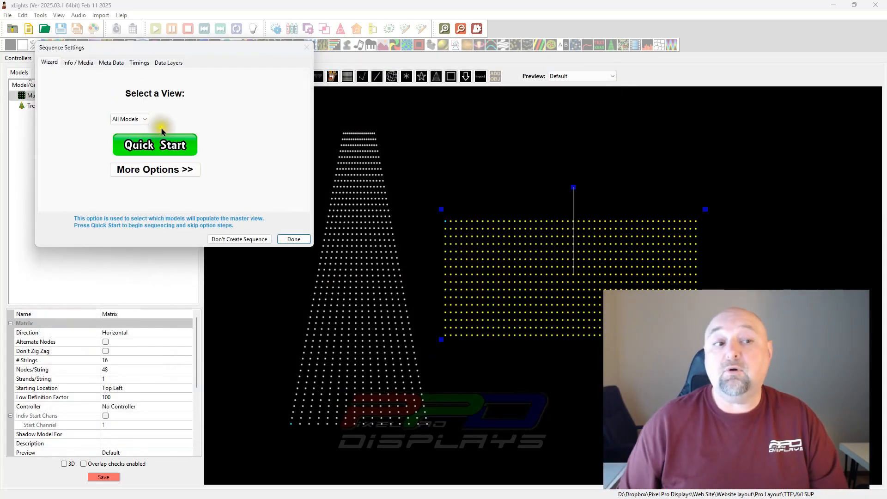
click(299, 240)
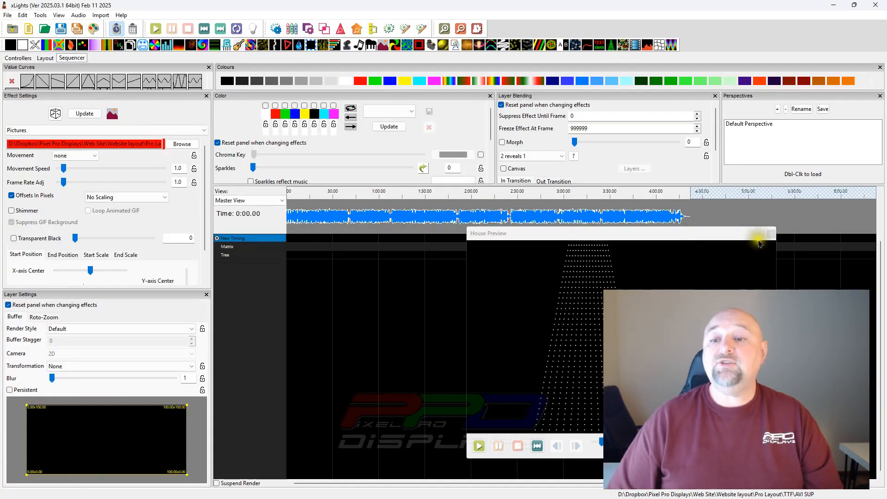
drag(748, 235, 842, 25)
scroll(709, 107, down, 5)
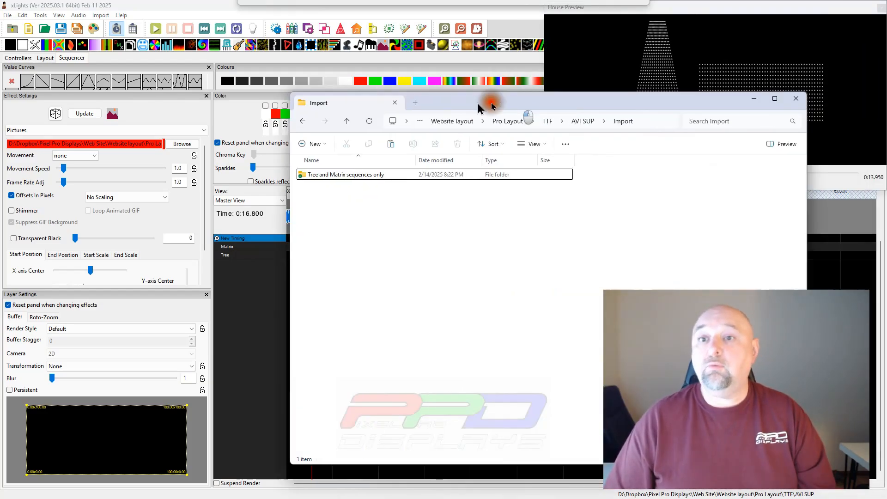
- Open the "Tree and Matrix sequences only" folder inside Import and place its window beside the sequencer timeline
drag(487, 95, 400, 69)
click(253, 144)
click(505, 89)
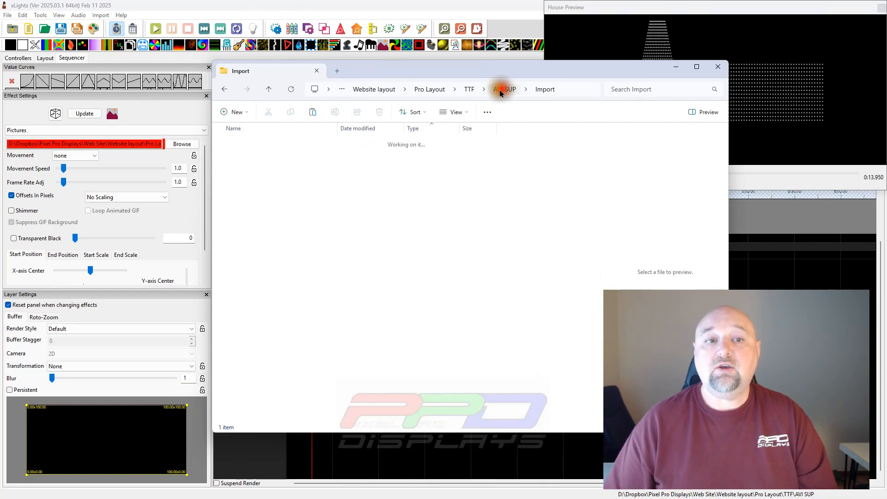
double_click(236, 170)
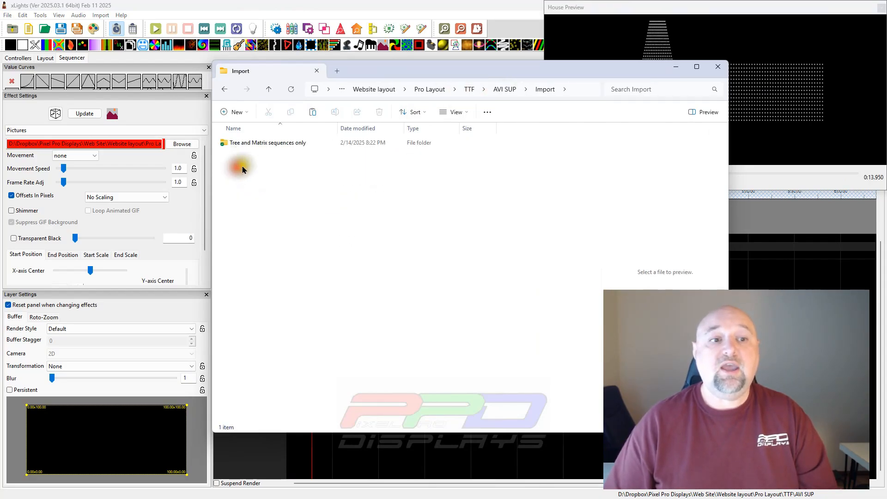
double_click(234, 145)
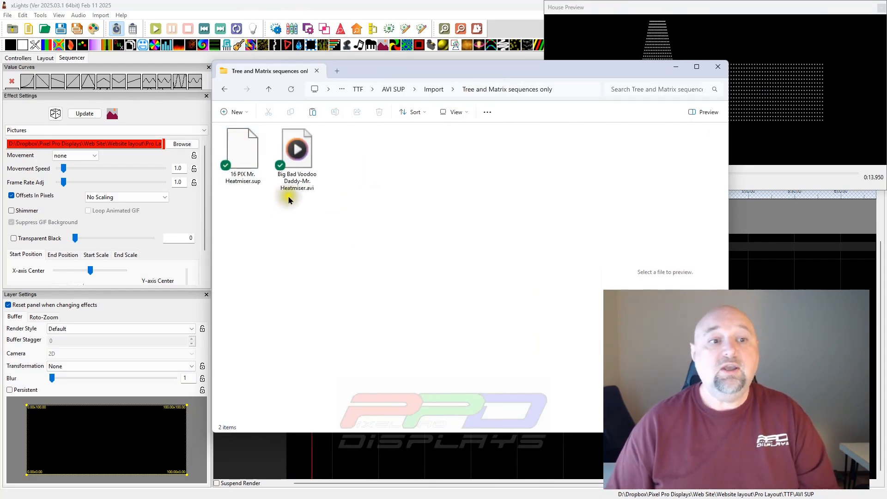
drag(348, 73, 857, 159)
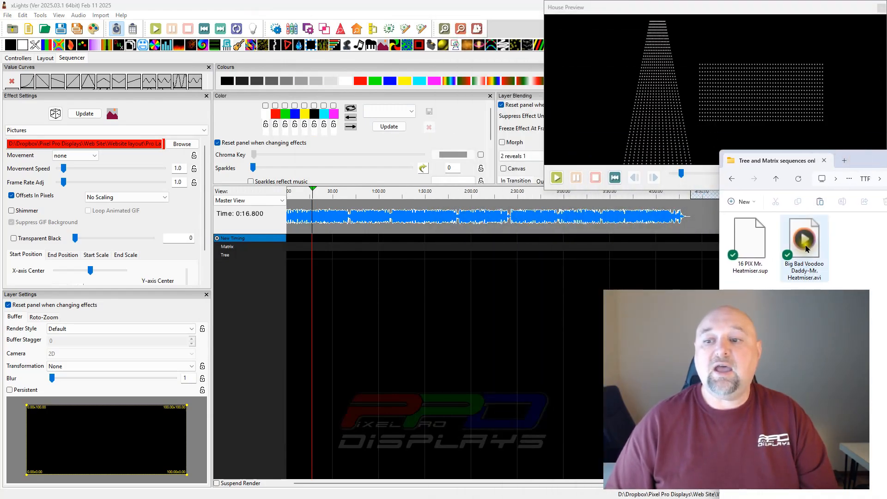
- Add Big Bad Voodoo Daddy-Mr. Heatmiser.avi to the Matrix row from the sequence start, match the effect to the video duration, and render all
drag(807, 248, 300, 248)
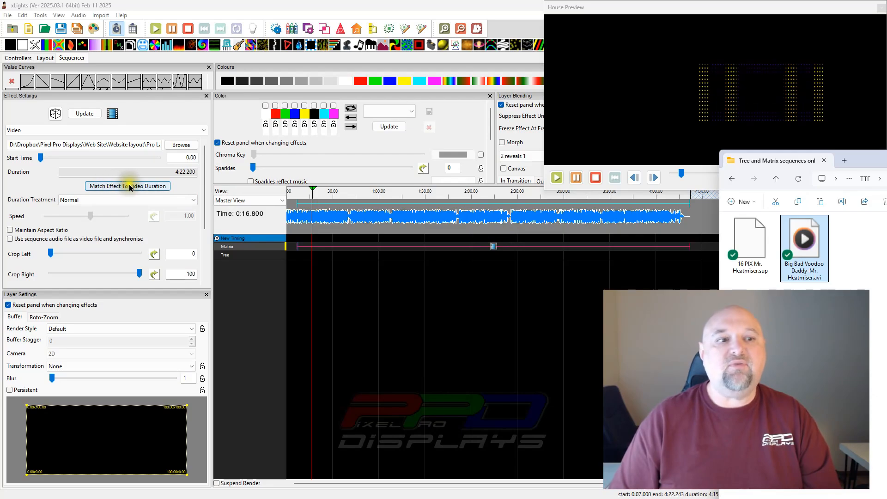
drag(494, 246, 427, 243)
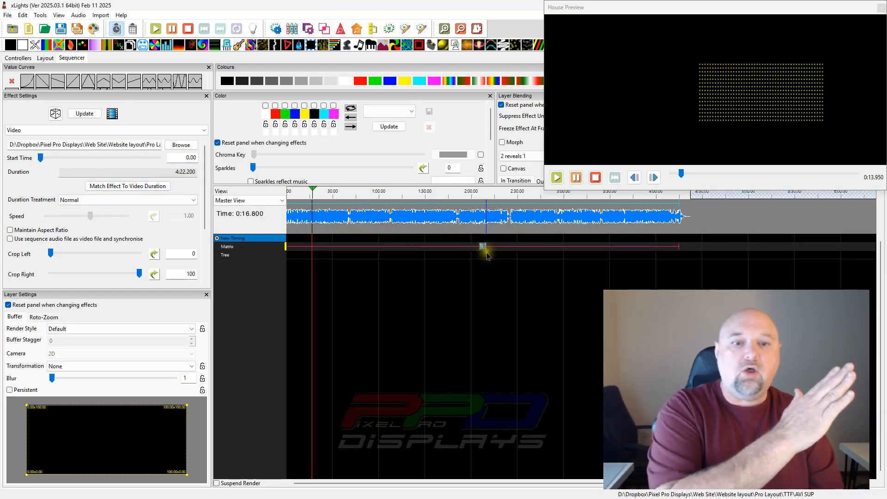
click(131, 186)
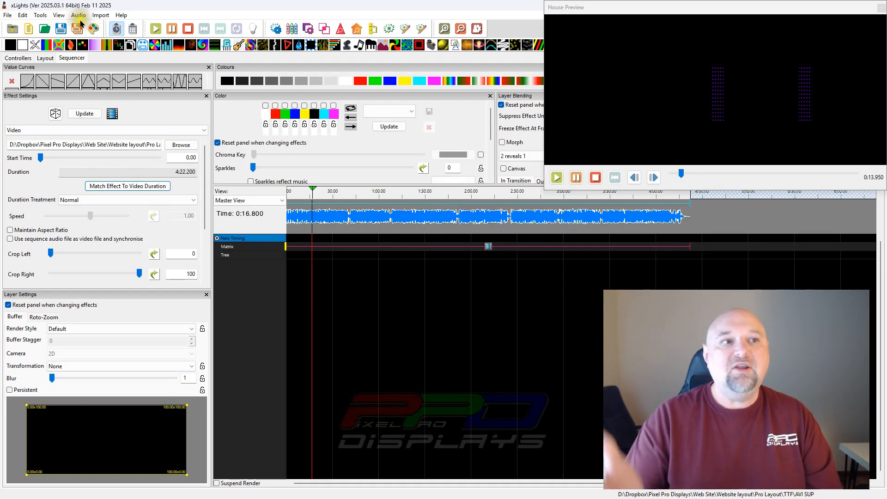
click(93, 28)
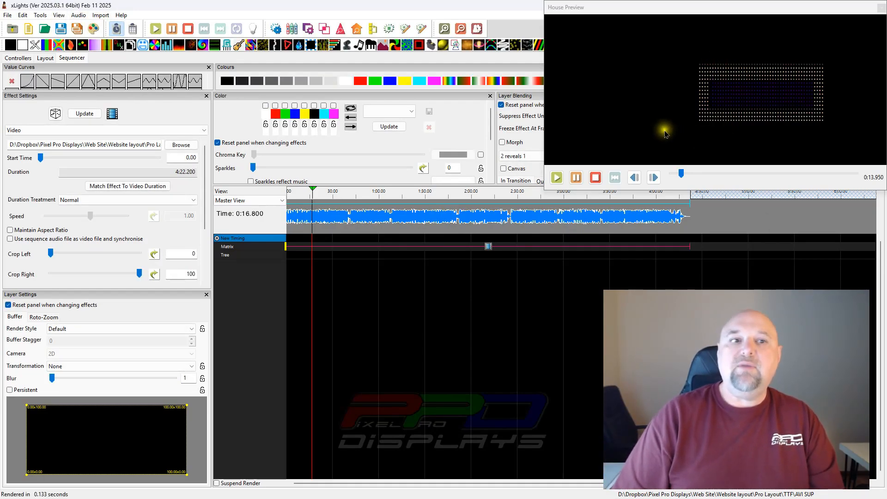
- Set the Matrix video effect's brightness to 146 and its contrast to 43
mouse_move(493, 128)
mouse_down()
mouse_move(491, 159)
mouse_move(495, 101)
mouse_move(499, 139)
mouse_move(493, 134)
mouse_up()
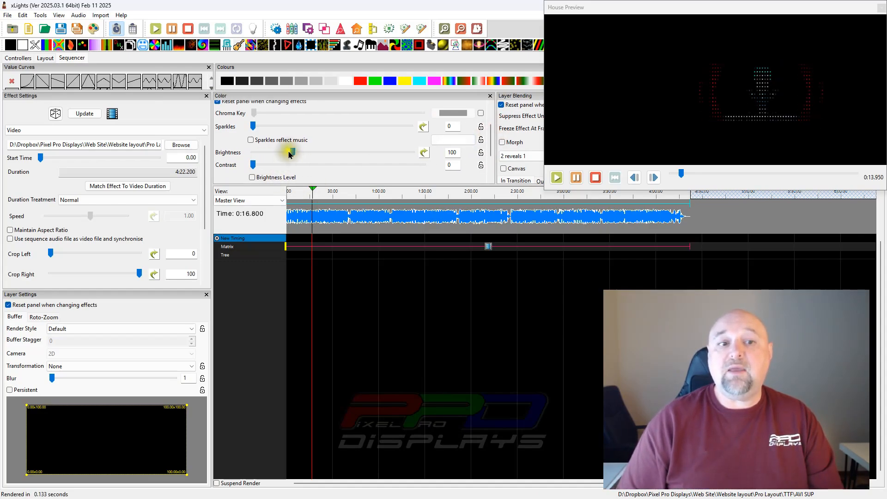
drag(294, 153, 312, 154)
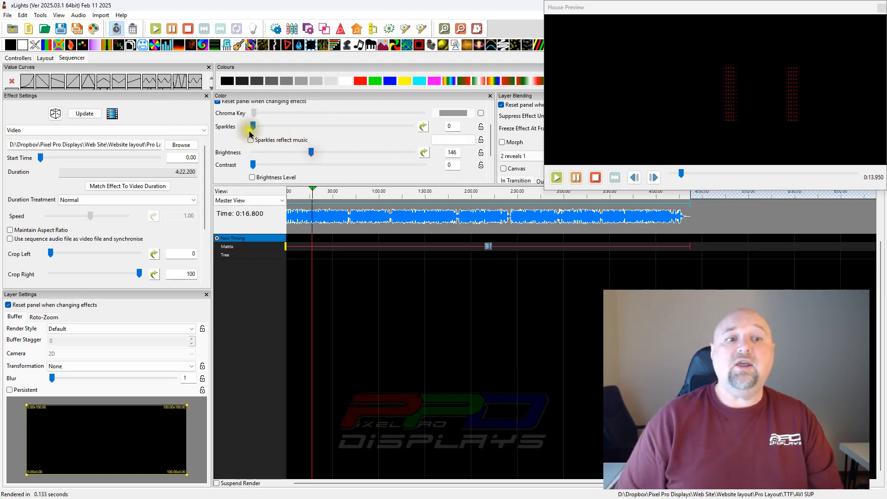
drag(254, 165, 367, 177)
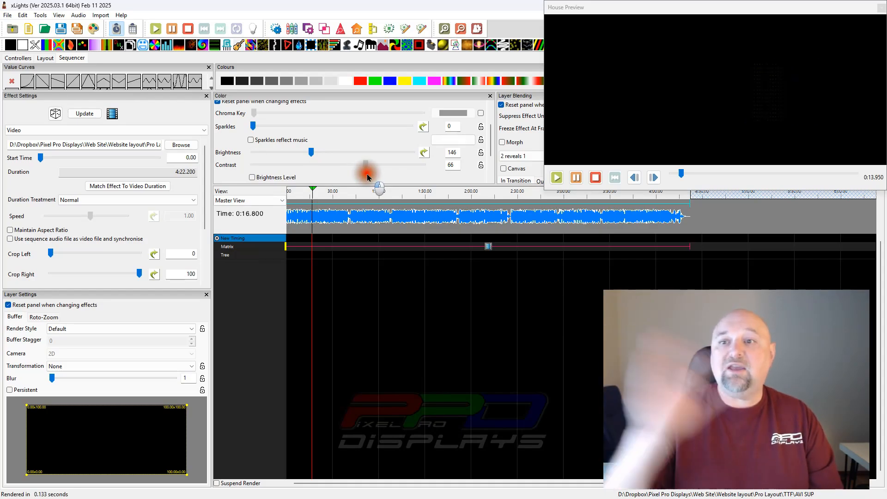
drag(367, 177, 246, 167)
scroll(483, 147, up, 3)
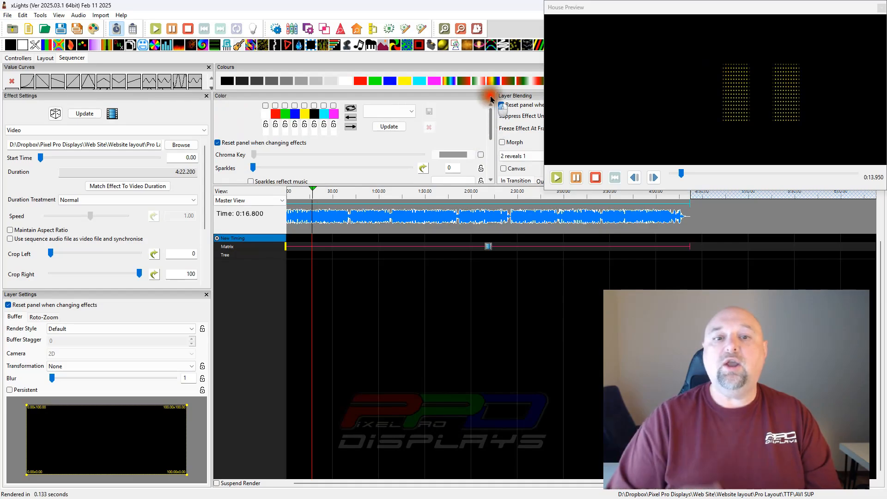
click(385, 125)
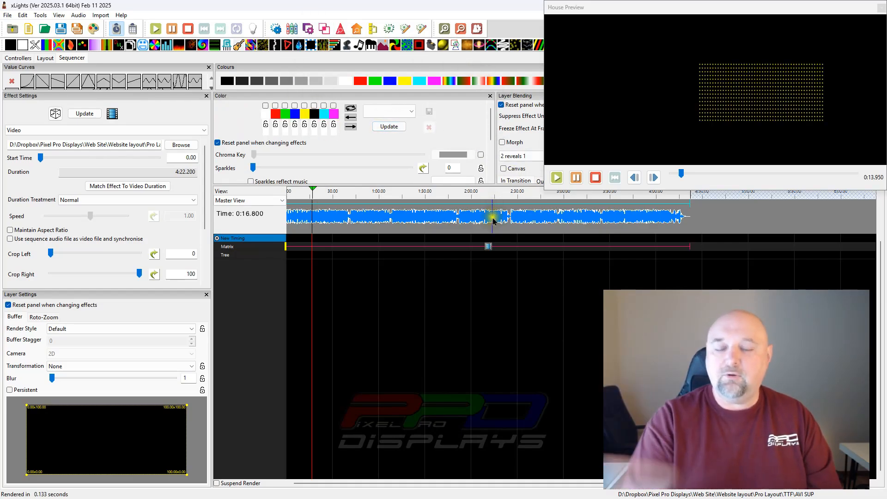
scroll(491, 123, down, 3)
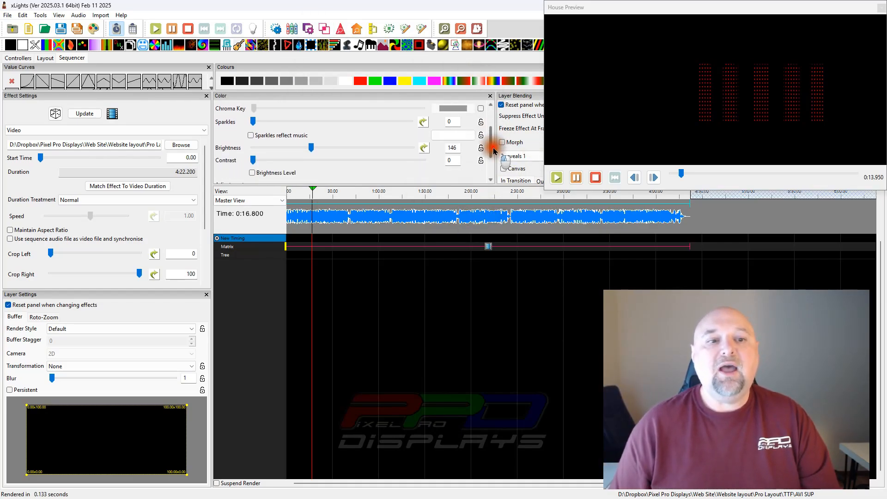
drag(253, 158, 333, 134)
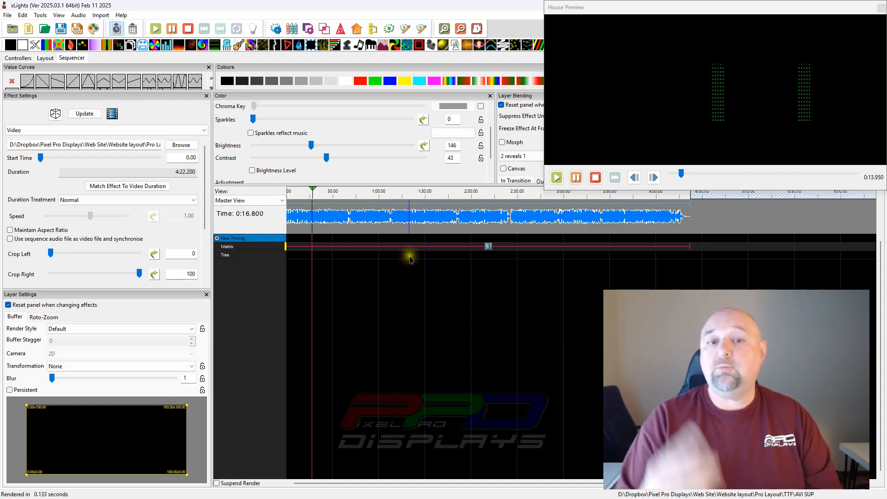
drag(886, 166, 809, 41)
drag(648, 124, 756, 250)
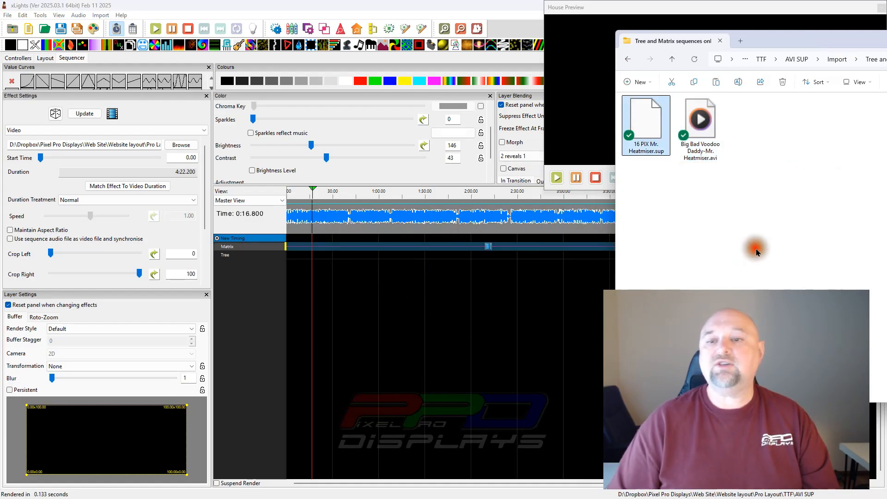
drag(764, 39, 886, 92)
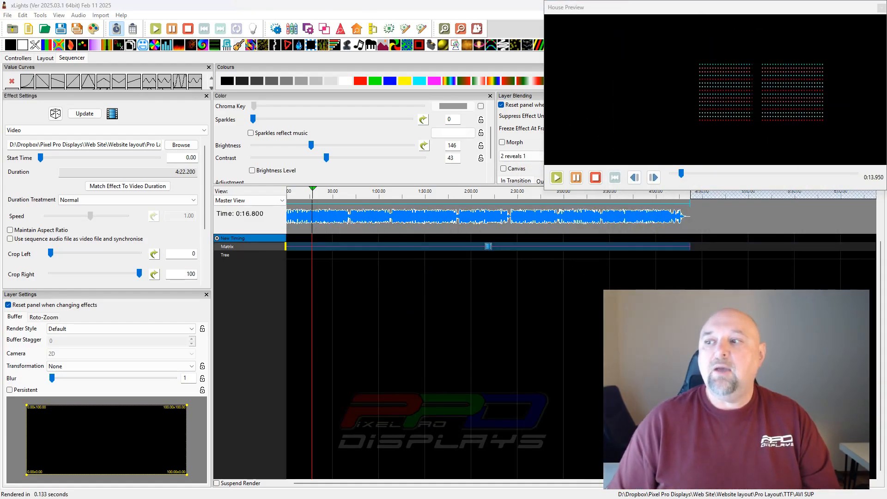
- Try to import effects from 16 PIX Mr. Heatmiser.sup in the Import folder's "Tree and Matrix sequences only" subfolder, and close the SuperStar Import dialog
click(101, 15)
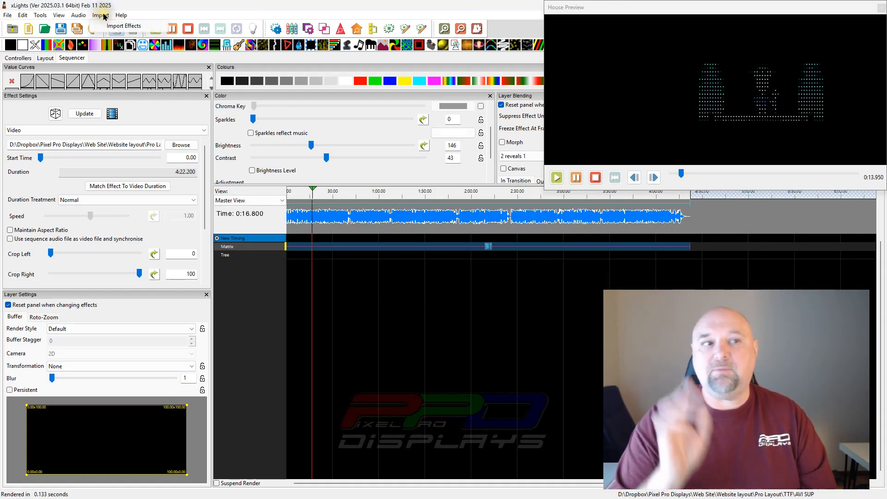
click(100, 25)
drag(138, 22, 209, 23)
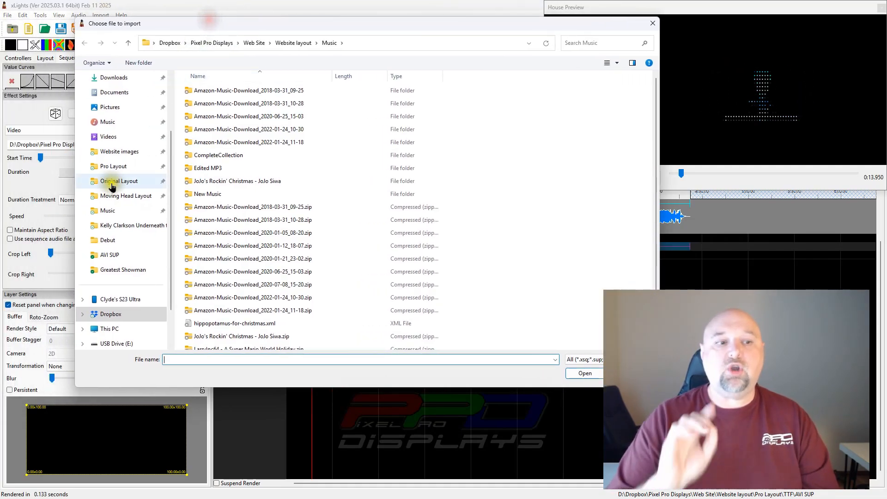
click(110, 257)
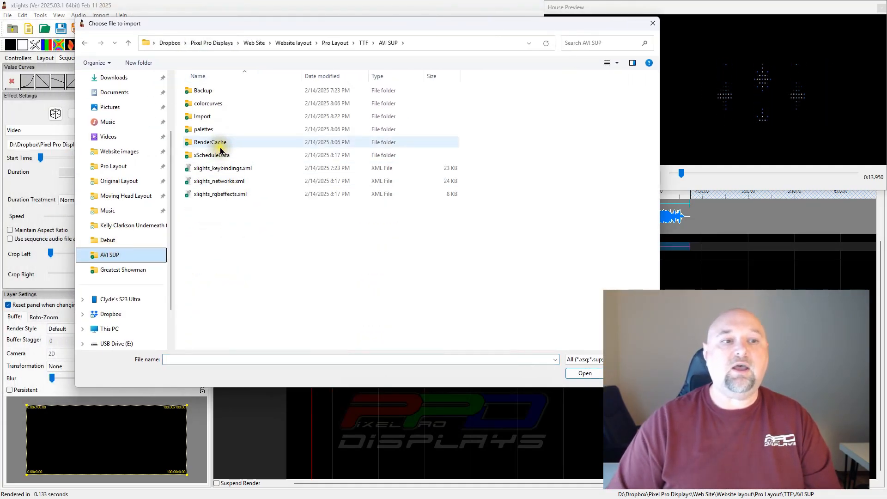
double_click(206, 117)
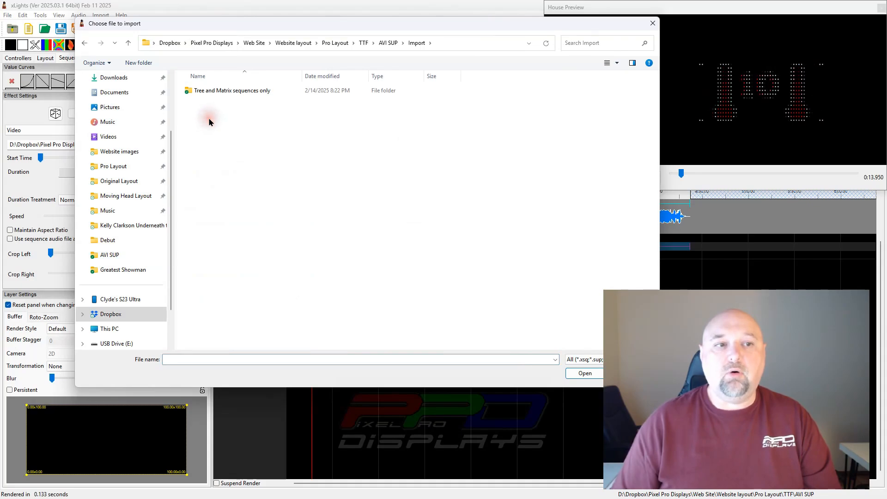
click(209, 91)
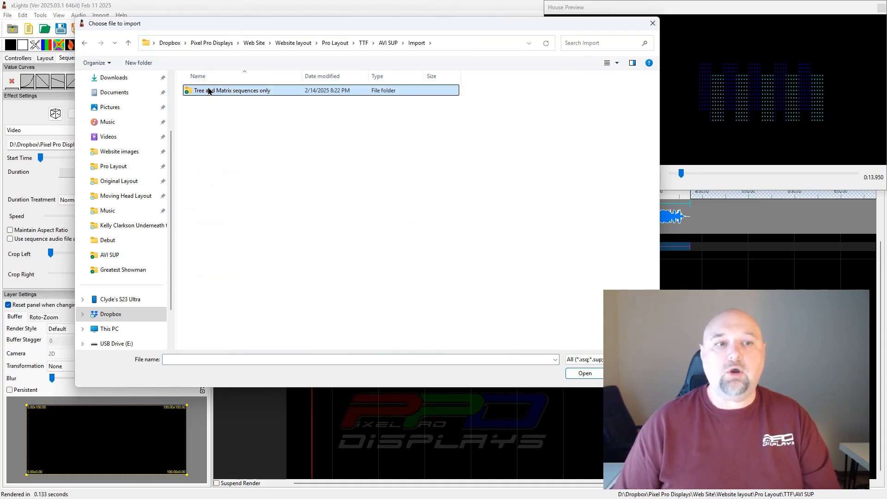
click(208, 91)
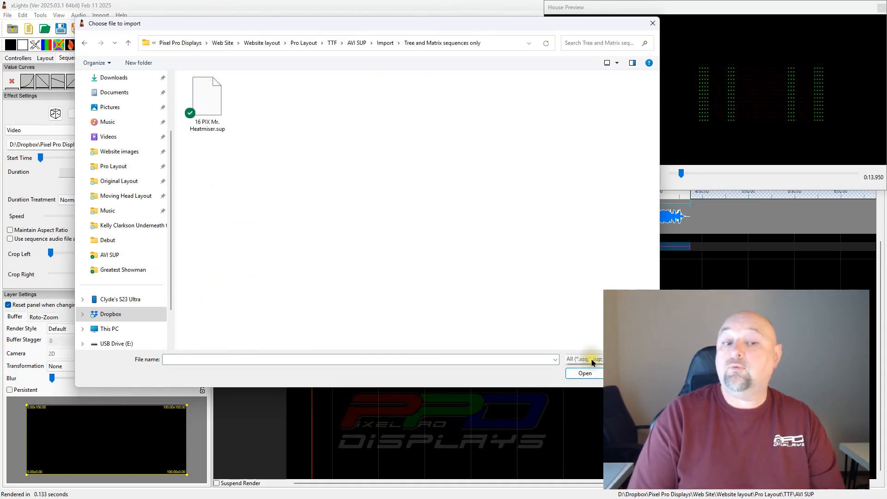
click(203, 98)
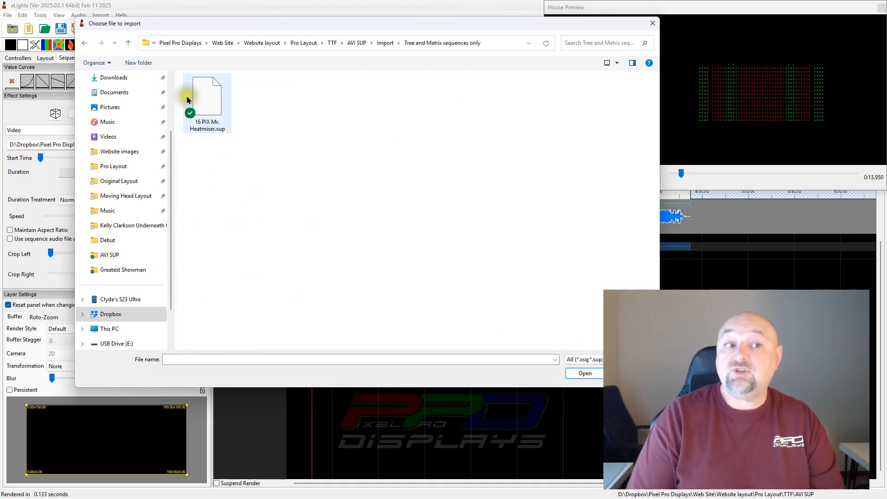
click(575, 375)
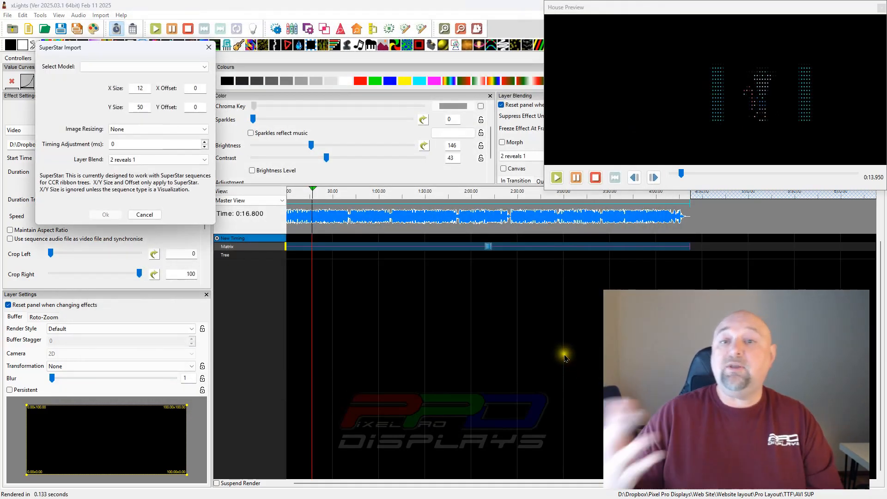
drag(161, 46, 537, 42)
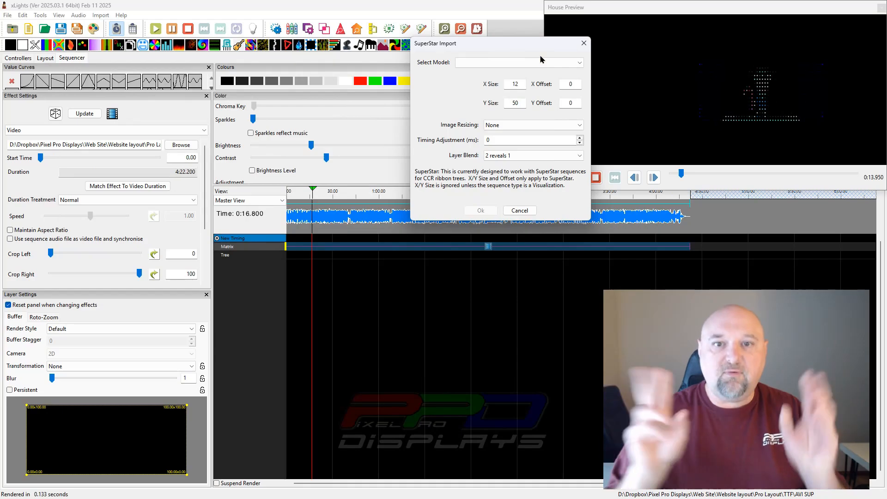
click(585, 44)
click(318, 263)
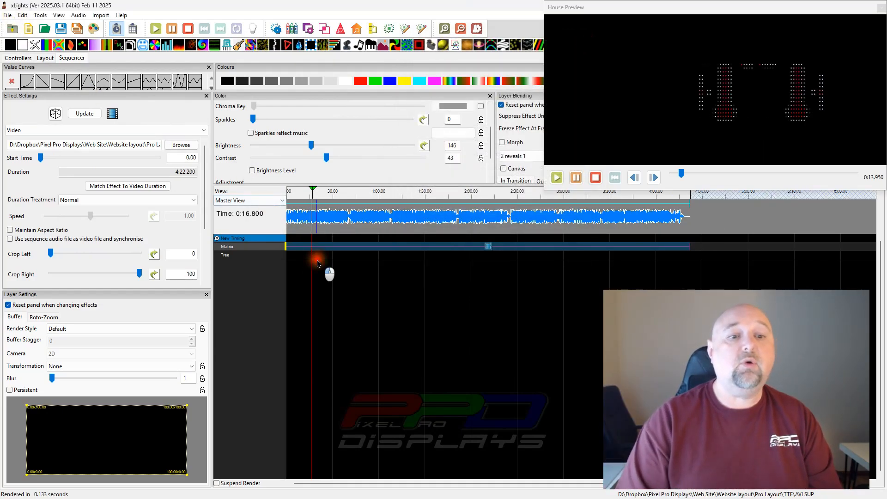
- Examine the string and node settings of the Tree and Matrix models in the layout, and return to the sequencer
click(46, 59)
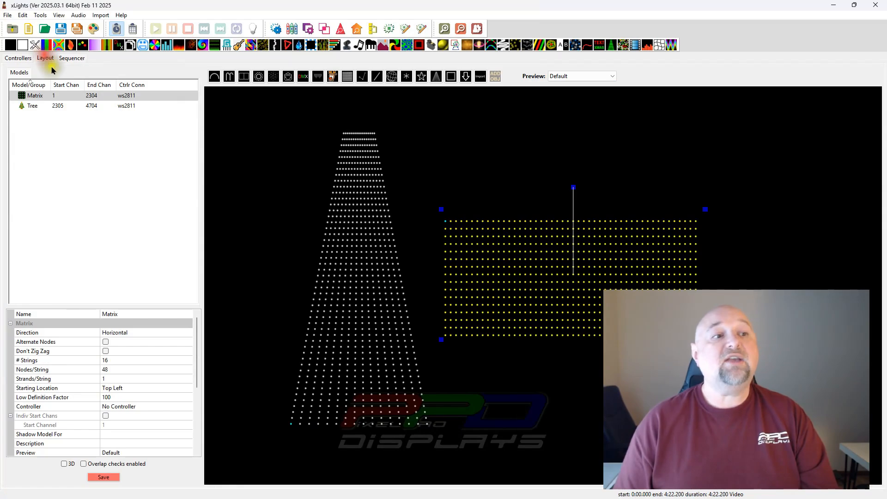
click(383, 261)
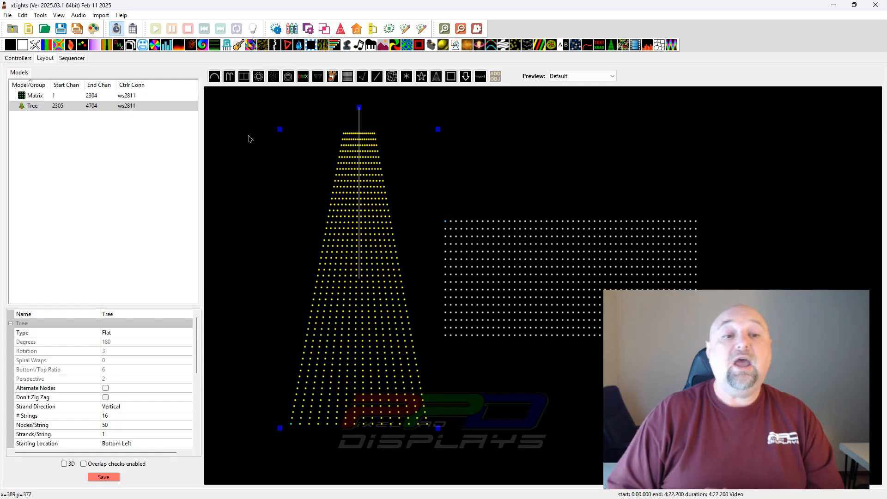
drag(573, 280, 575, 267)
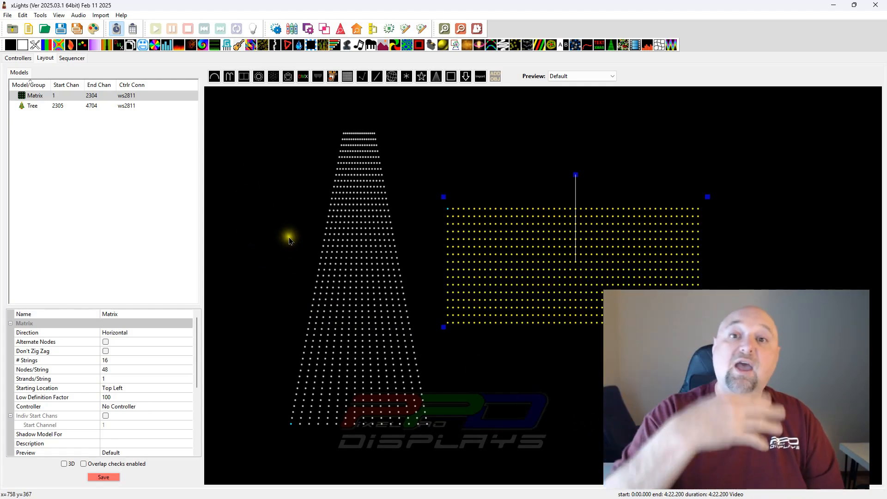
click(73, 59)
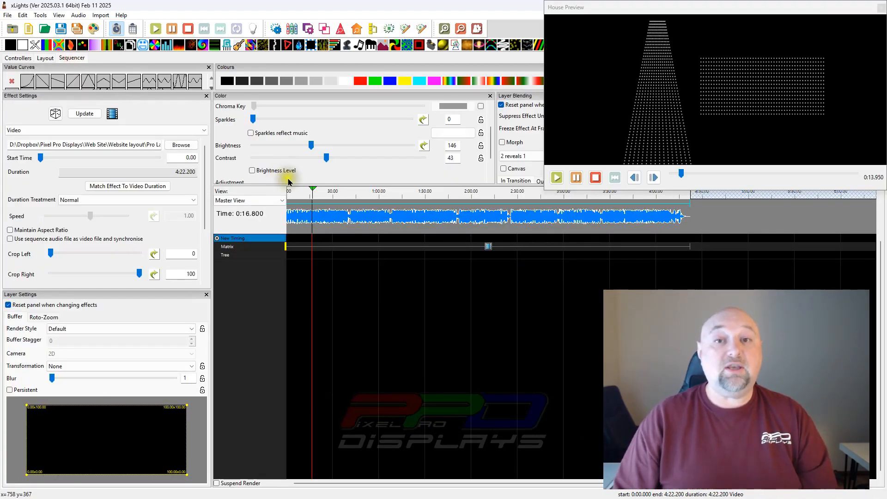
- Start importing effects from 16 PIX Mr. Heatmiser.sup and choose Tree as the target model in SuperStar Import
click(101, 15)
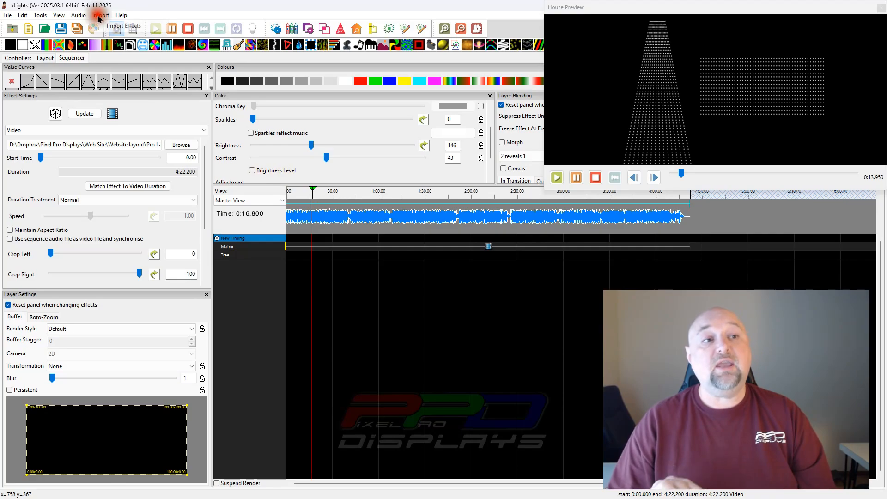
click(107, 24)
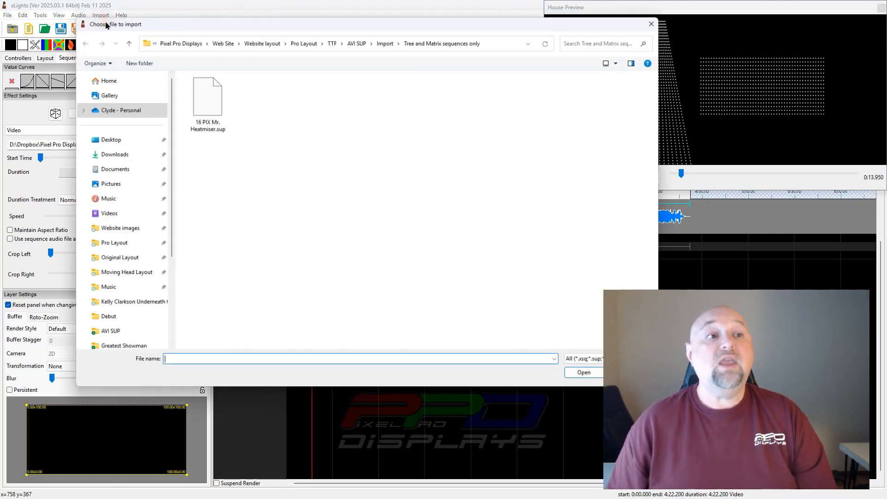
click(208, 96)
click(584, 373)
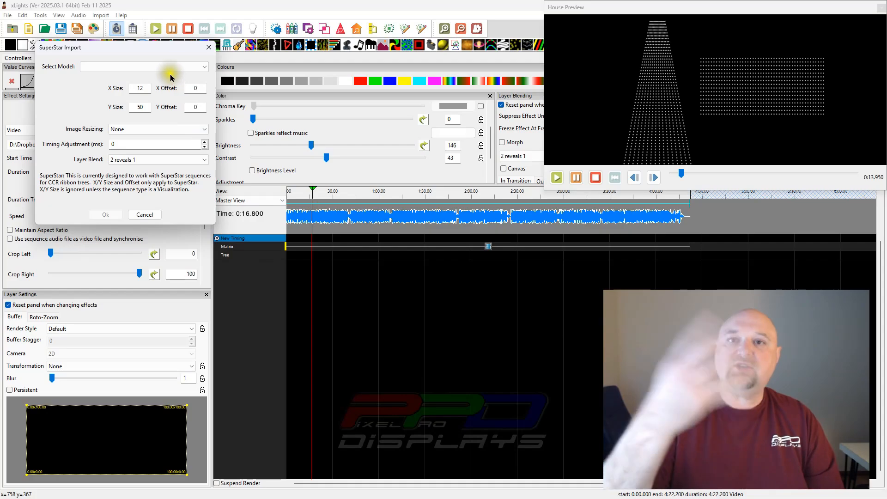
click(206, 67)
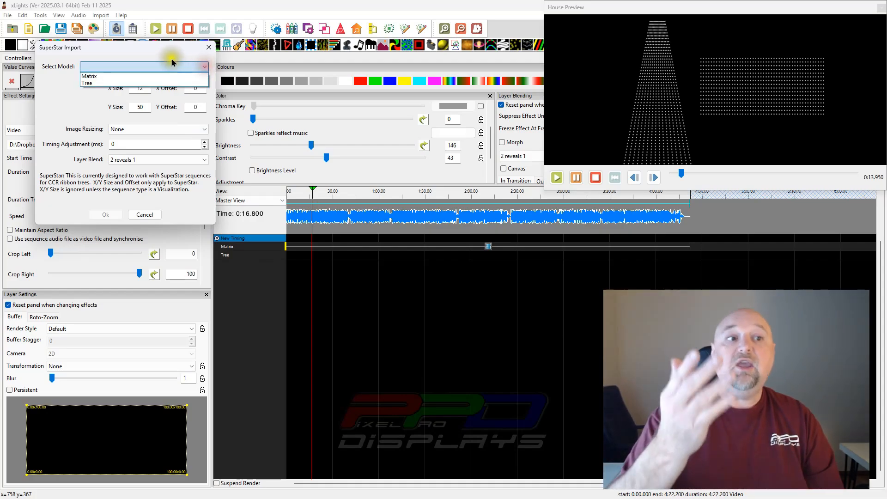
click(124, 84)
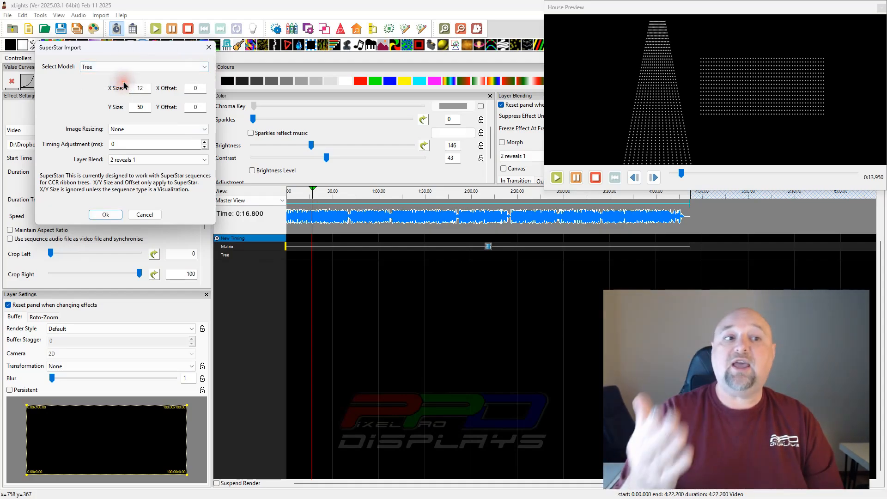
- Set the SuperStar import's X size to 16, keep Y size 50, set image resizing to Exact Width or Height, and accept
double_click(141, 88)
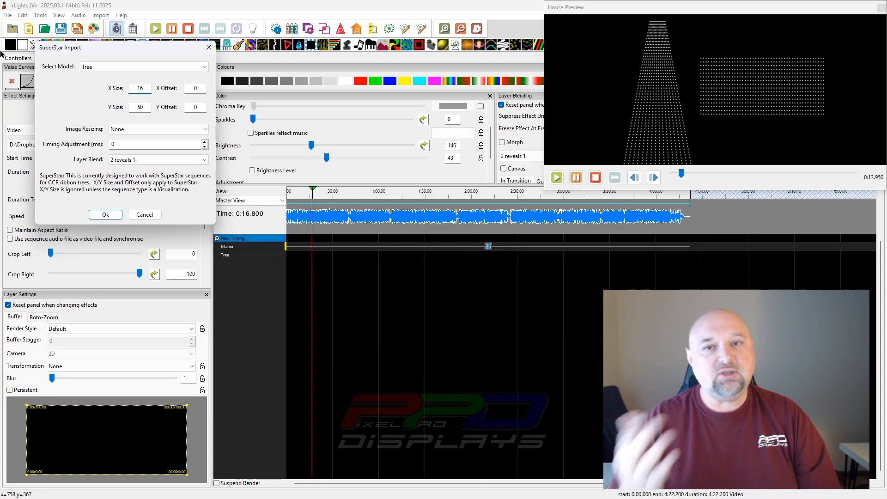
double_click(140, 107)
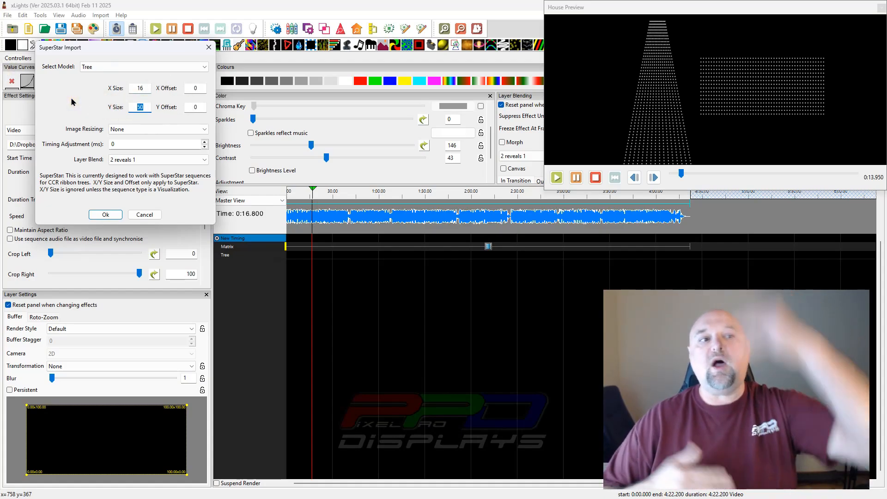
click(133, 125)
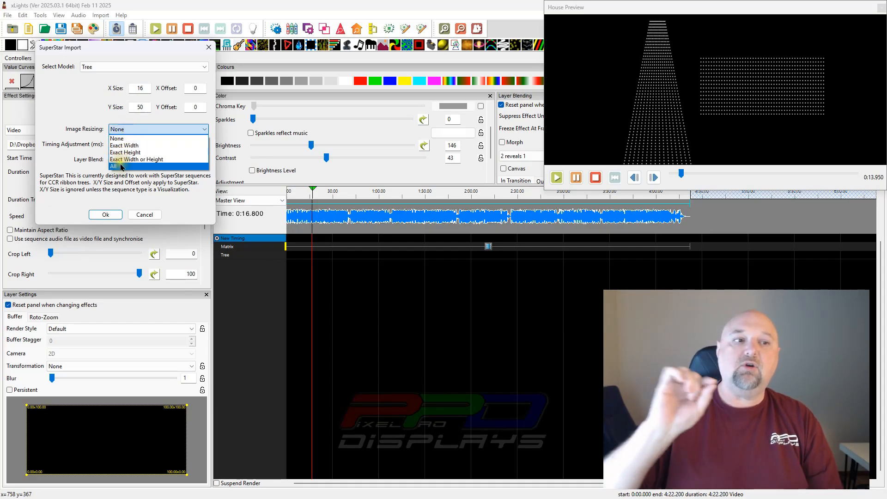
click(124, 160)
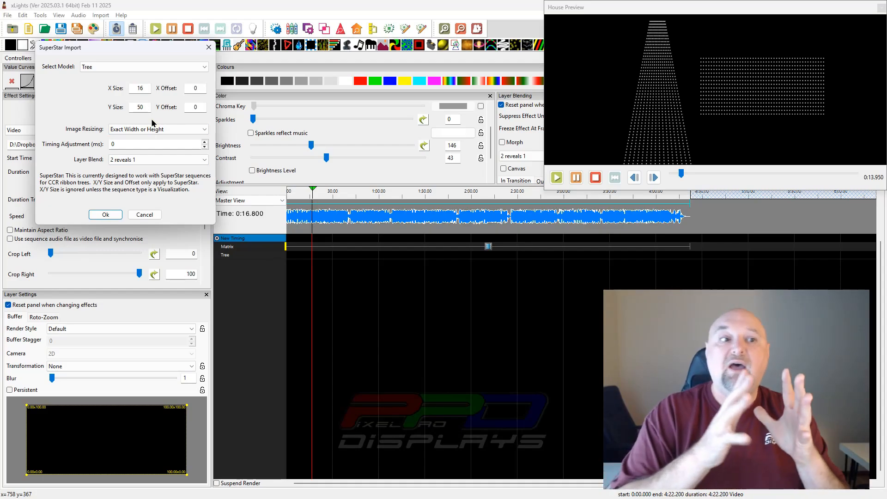
click(156, 133)
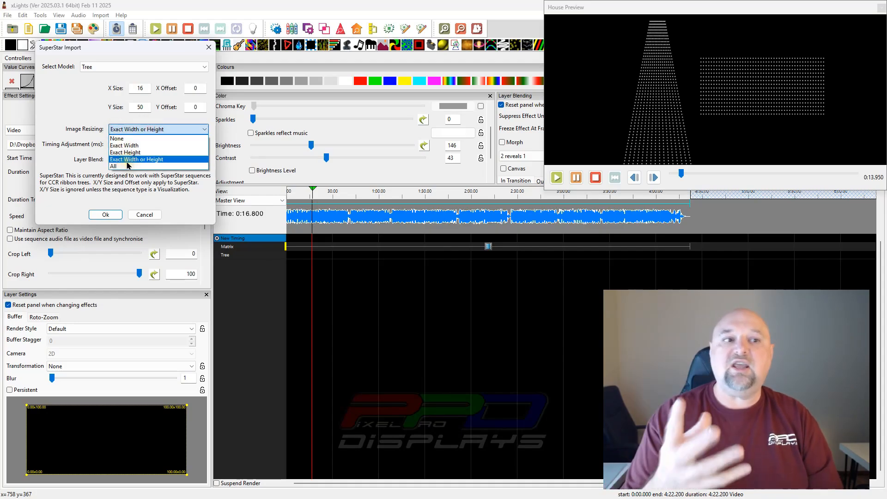
click(80, 103)
click(108, 178)
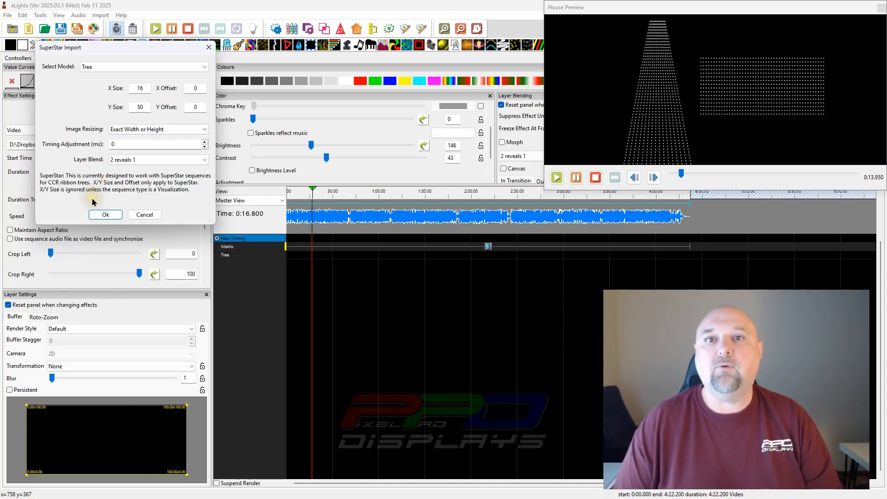
click(96, 217)
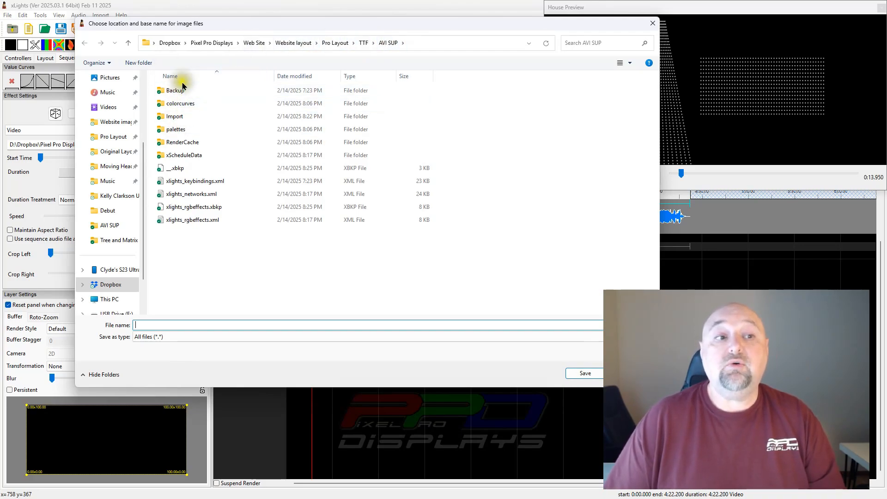
- Create a folder named Images in the AVI SUP show folder for the imported image files and open it
click(137, 64)
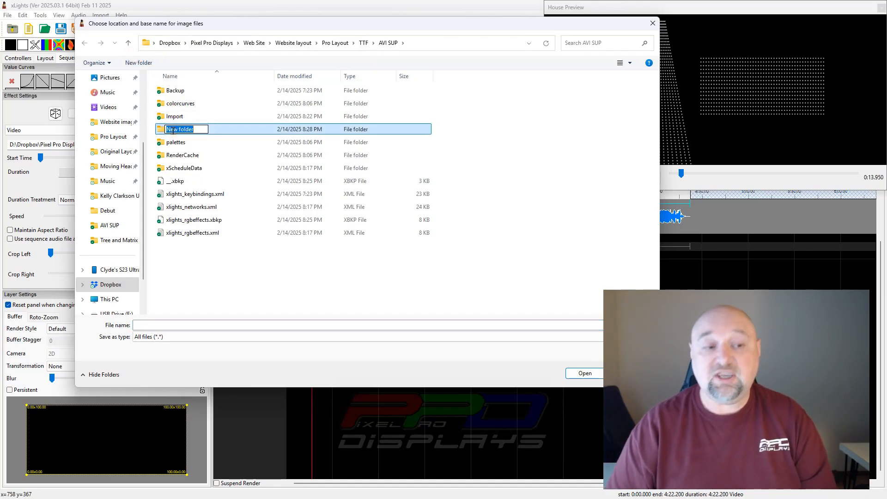
text(Images)
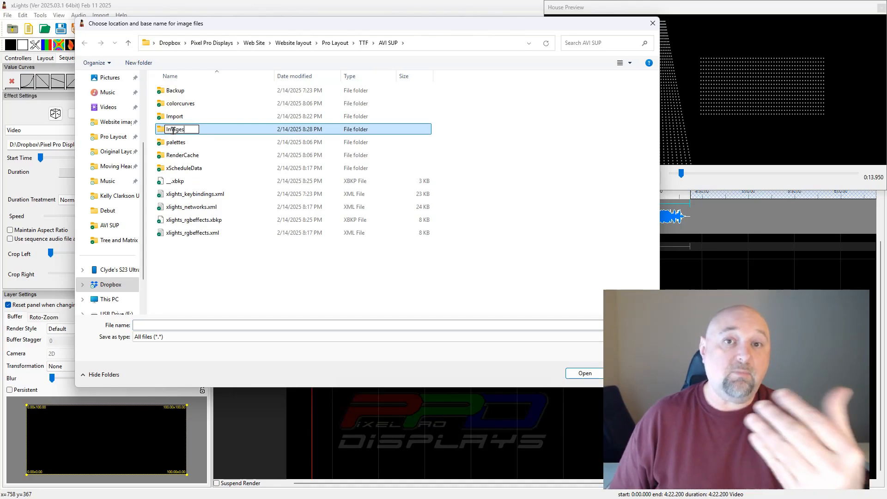
key(Return)
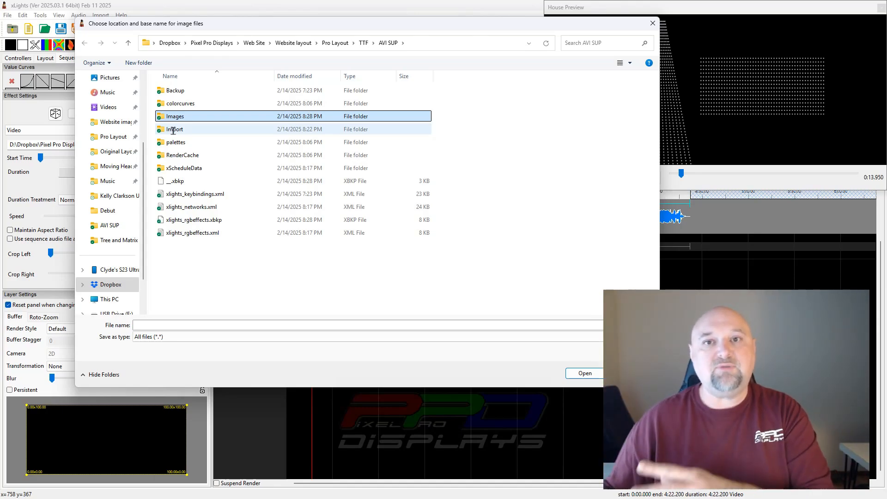
double_click(174, 117)
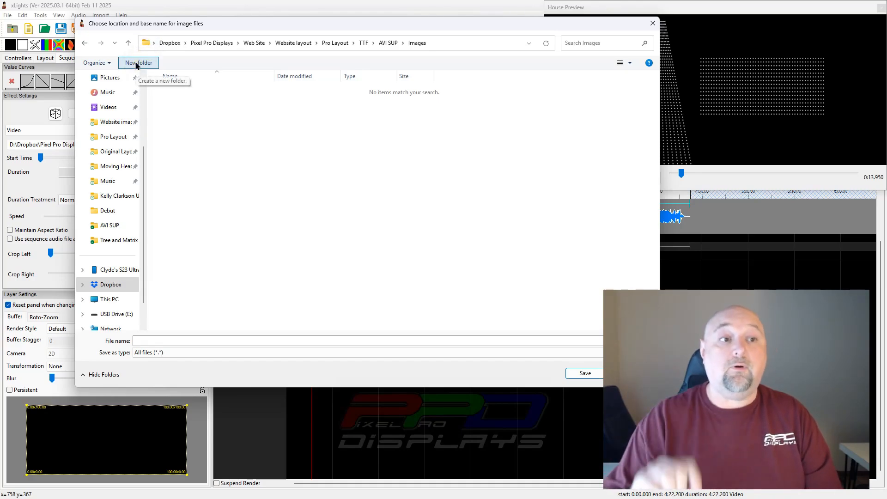
- Create a Mr Heatmiser subfolder inside Images and save the imported image files there with the base name MH
click(136, 63)
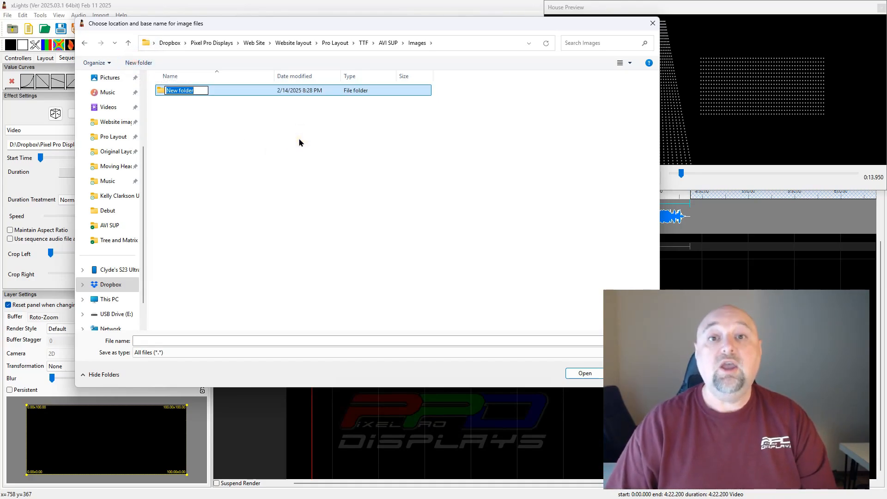
text(Mr Heatmiser)
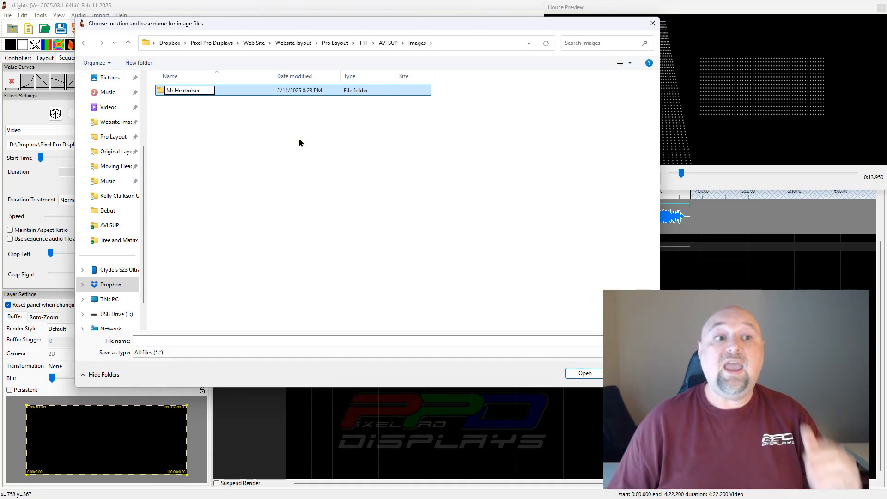
key(Return)
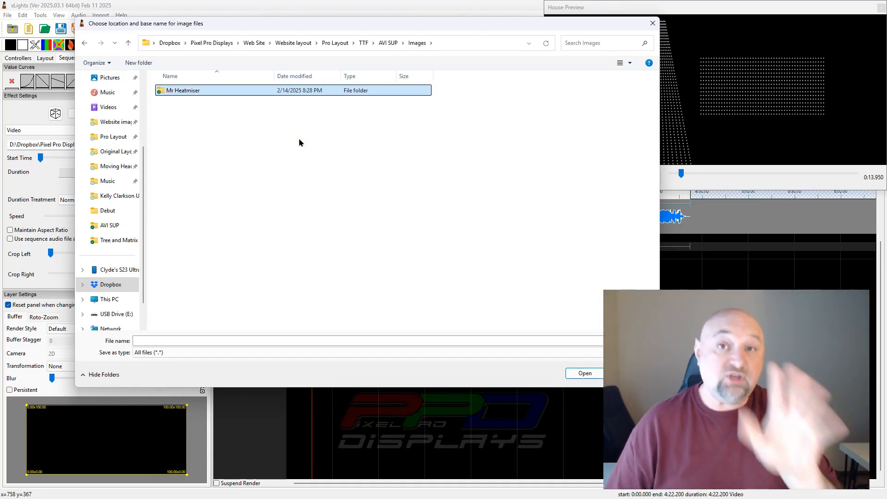
double_click(203, 91)
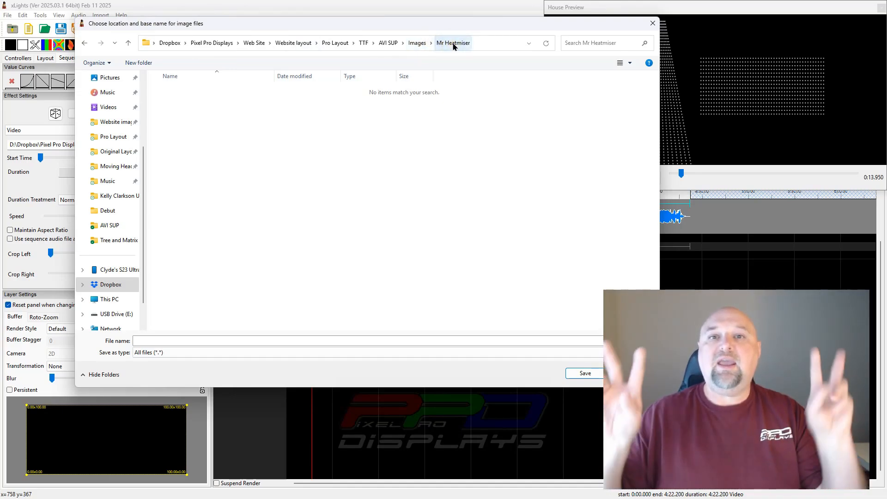
click(167, 341)
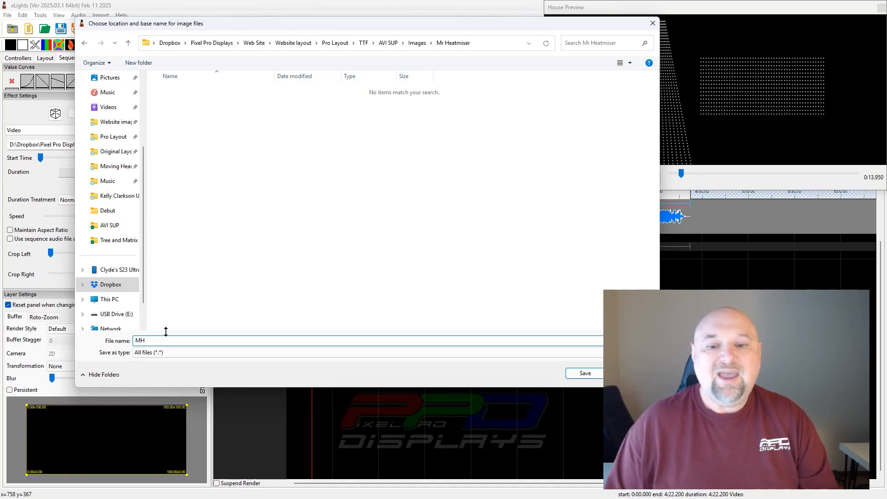
click(571, 374)
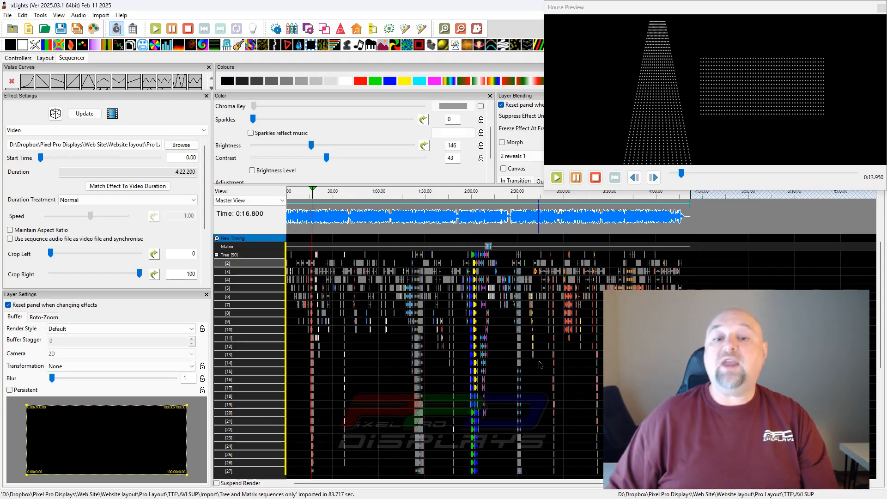
- Examine the effects imported on the Tree's layers and preview two of the picture effects against the Matrix video
scroll(325, 216, up, 4)
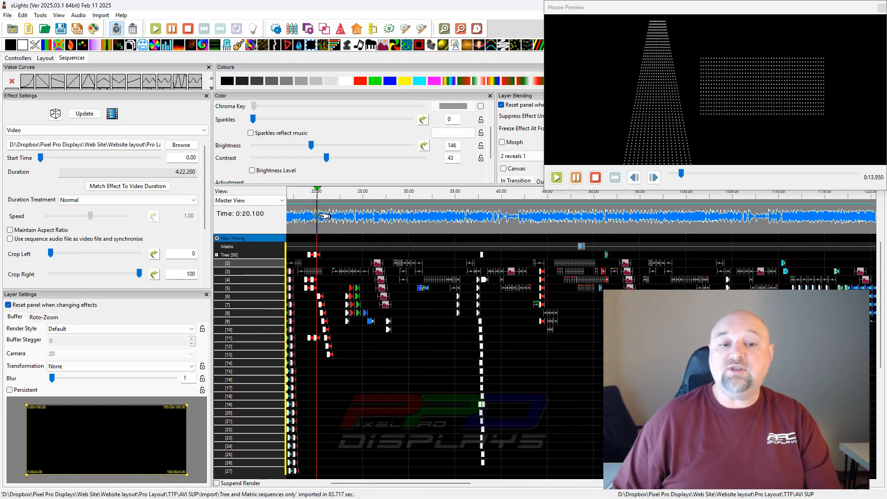
scroll(316, 225, up, 2)
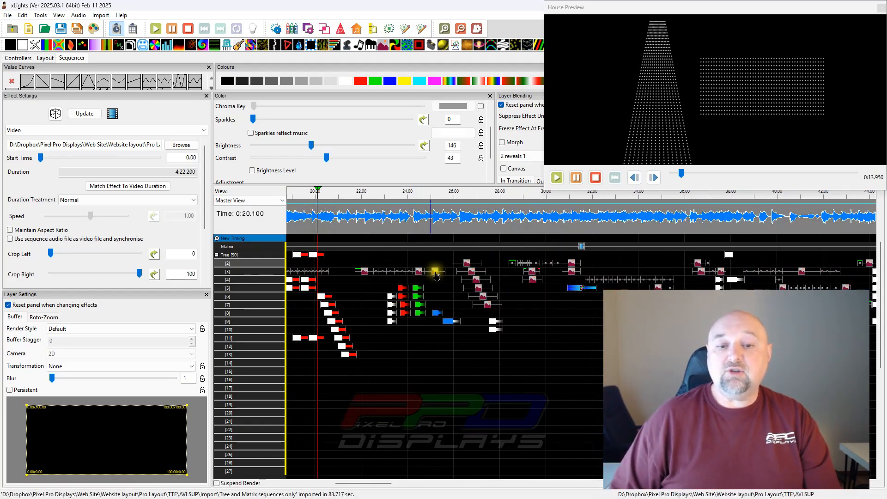
click(469, 264)
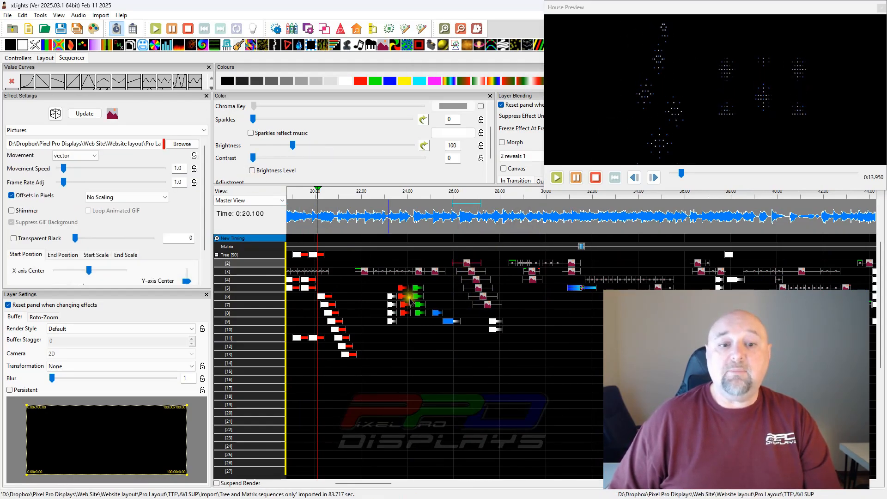
scroll(393, 363, left, 5)
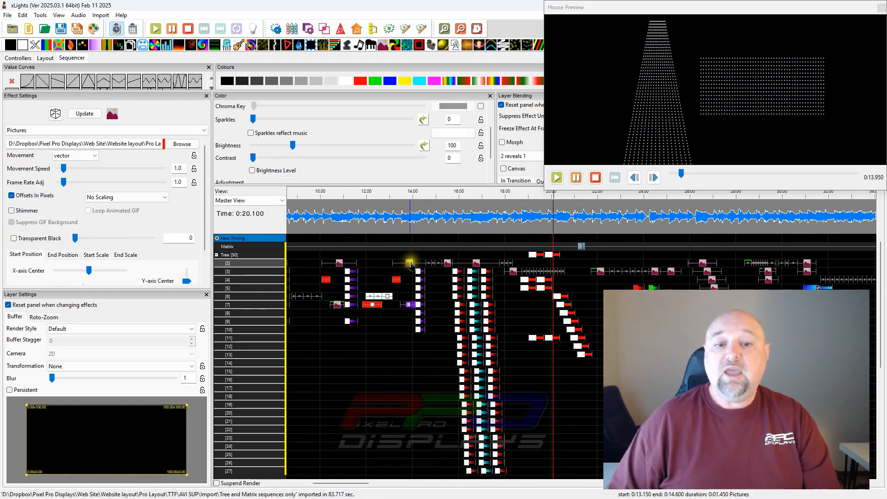
click(340, 264)
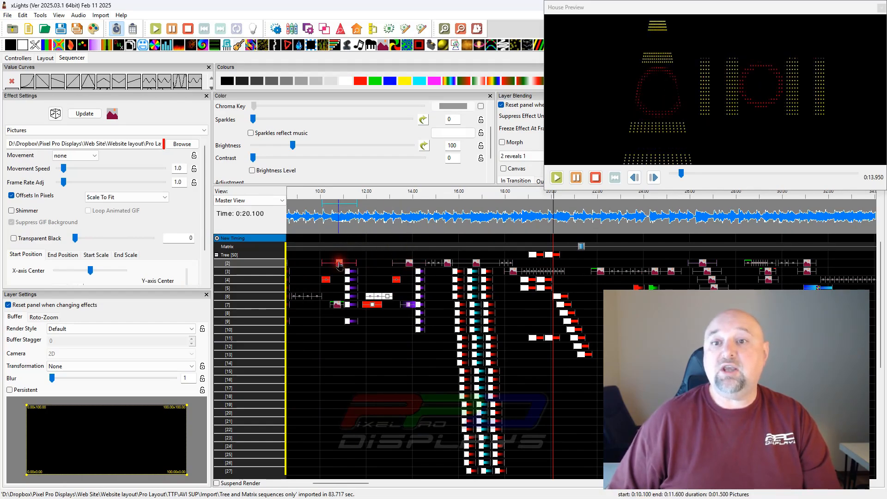
click(423, 223)
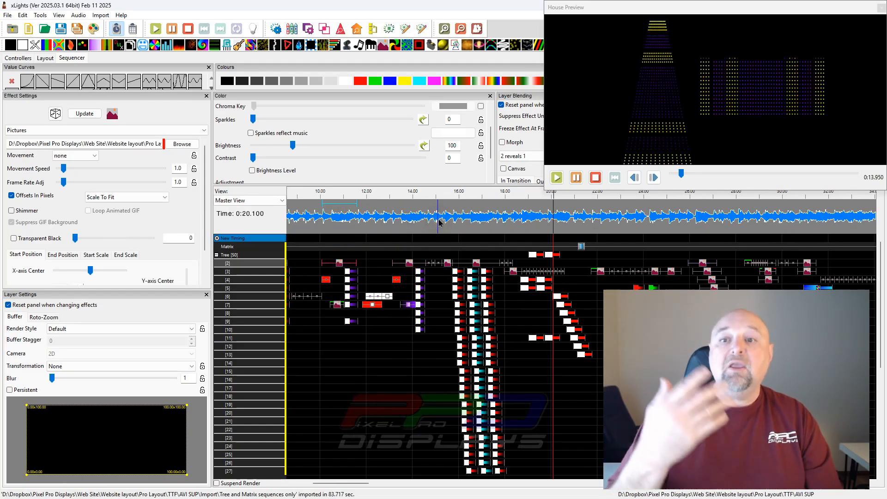
click(406, 205)
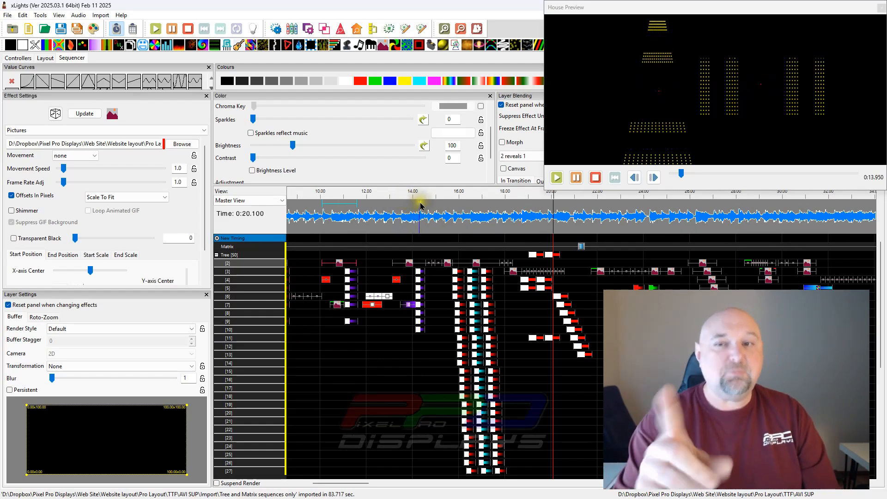
- Save the sequence as Big Bad Voodoo Daddy - Mr Heatmiser.xsq in the AVI SUP folder
click(61, 30)
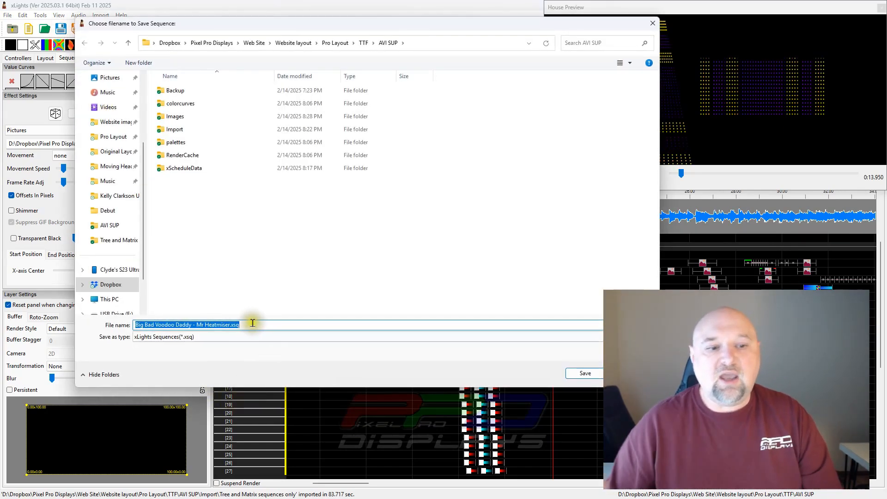
click(583, 378)
- Render all effects and play the sequence from about 9 seconds in the house preview
click(301, 216)
click(99, 29)
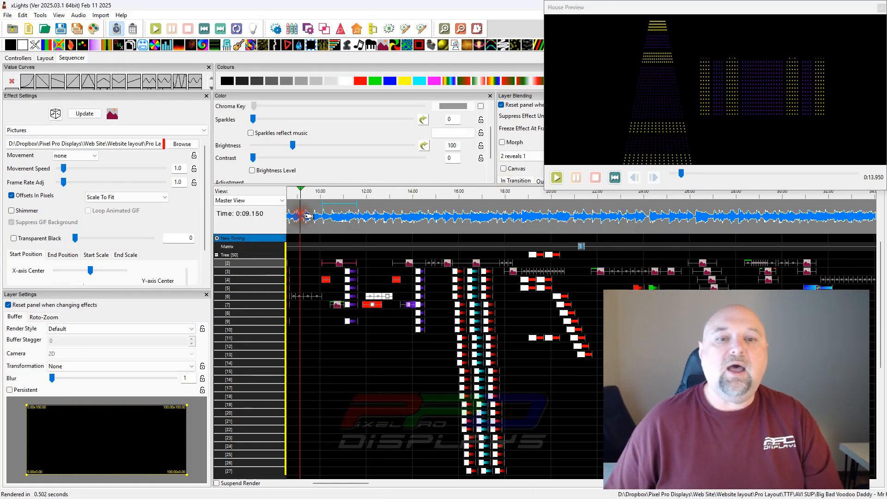
key(space)
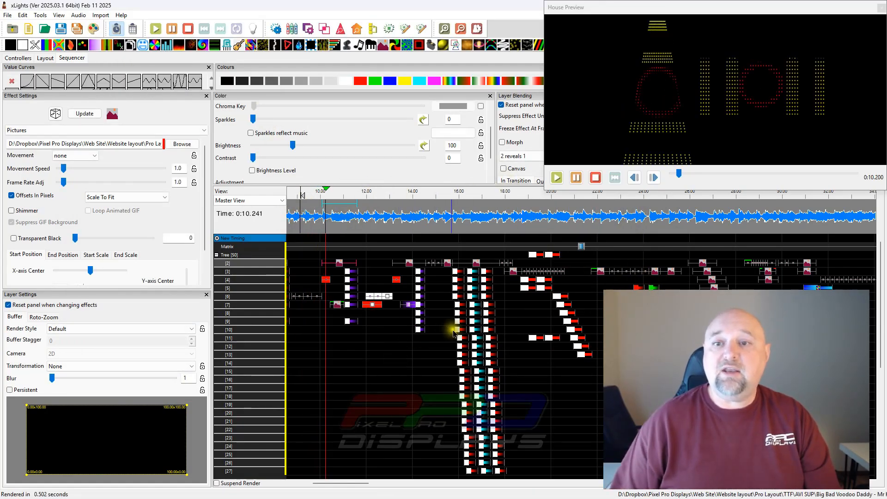